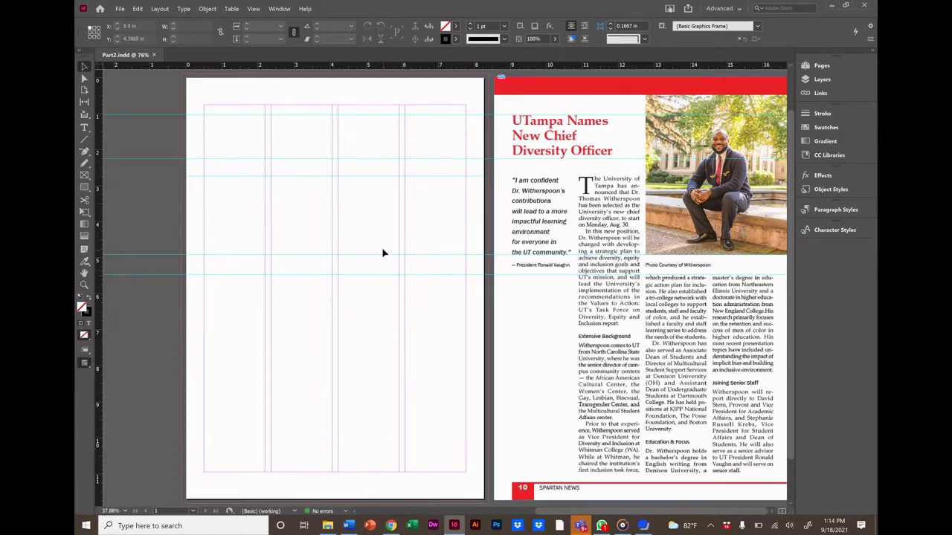
# Draw a text frame from the top-left margin across two columns and shorten it to headline height.
pyautogui.click(85, 129)
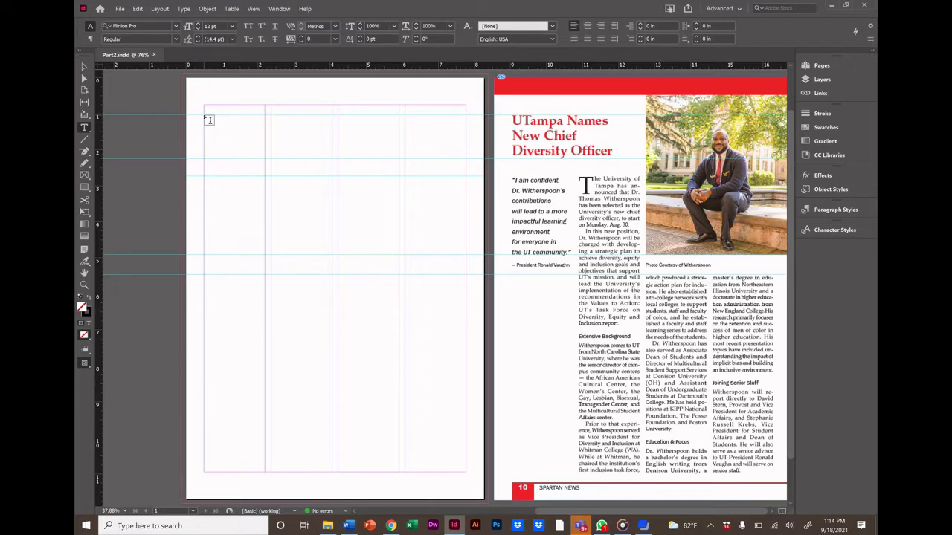
pyautogui.moveTo(205, 117); pyautogui.dragTo(335, 161)
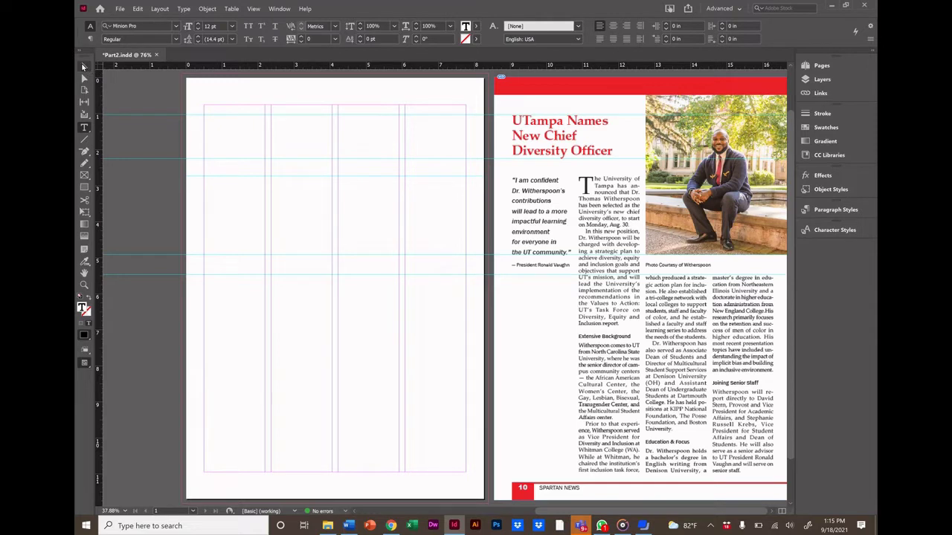
pyautogui.click(83, 67)
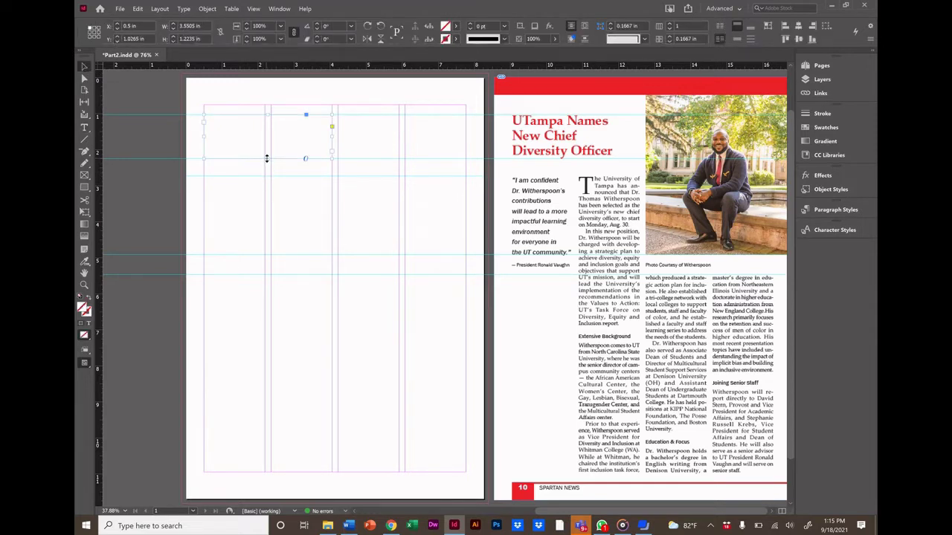
pyautogui.moveTo(266, 158)
pyautogui.mouseDown()
pyautogui.moveTo(268, 169)
pyautogui.moveTo(268, 158)
pyautogui.mouseUp()
# Type the headline as three lines: 'UTampa Names', 'New Chief', 'Diversity Officer'.
pyautogui.click(84, 127)
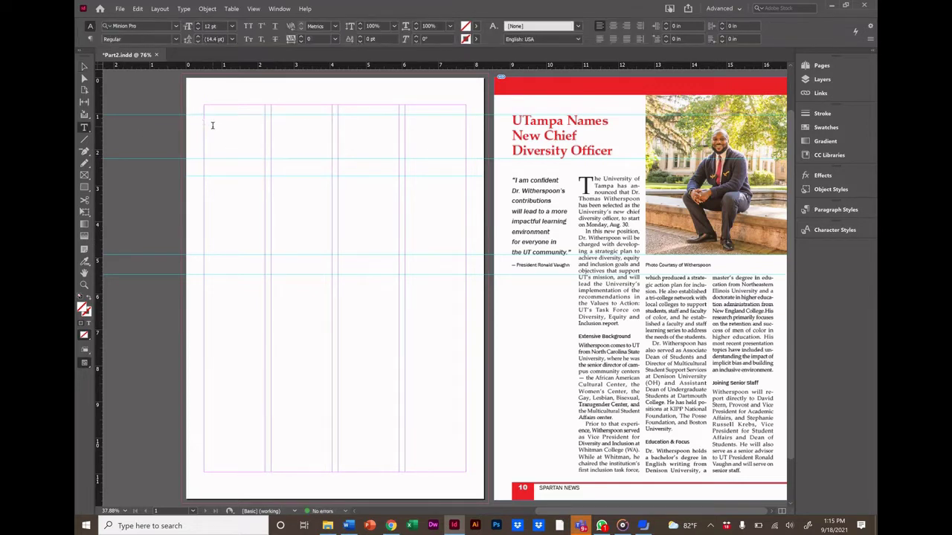
pyautogui.click(211, 121)
pyautogui.write('UTampa Na')
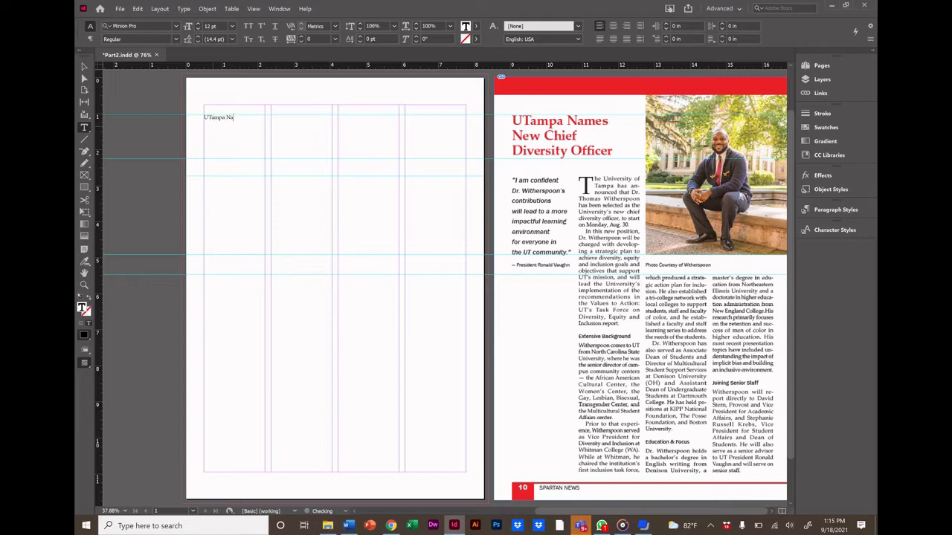
pyautogui.write('mes New Chief Diversity Officer')
pyautogui.click(245, 118)
pyautogui.press('Return')
pyautogui.click(232, 124)
pyautogui.press('Return')
# Set the headline in Palatino Linotype Bold at 27 pt and save the document.
pyautogui.moveTo(246, 132); pyautogui.dragTo(202, 116)
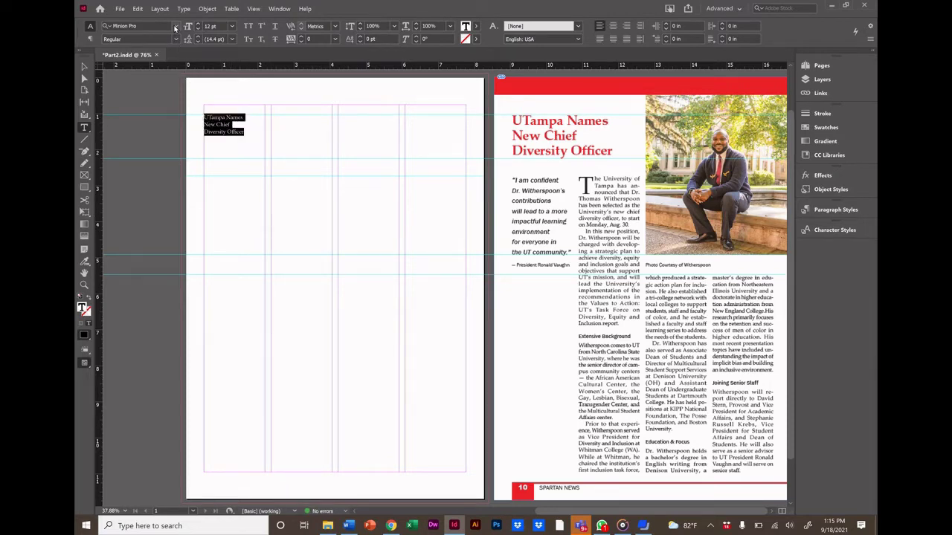
pyautogui.click(175, 27)
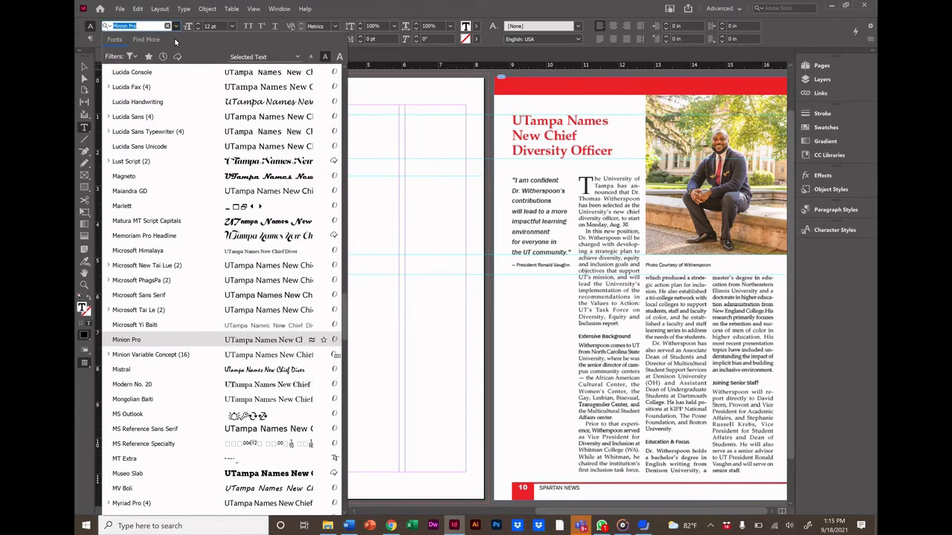
pyautogui.write('Pala')
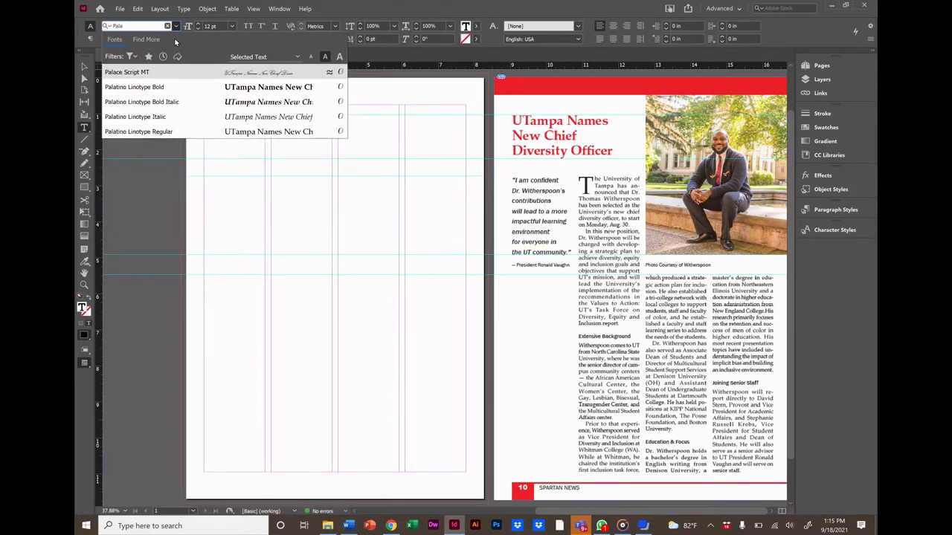
pyautogui.click(158, 84)
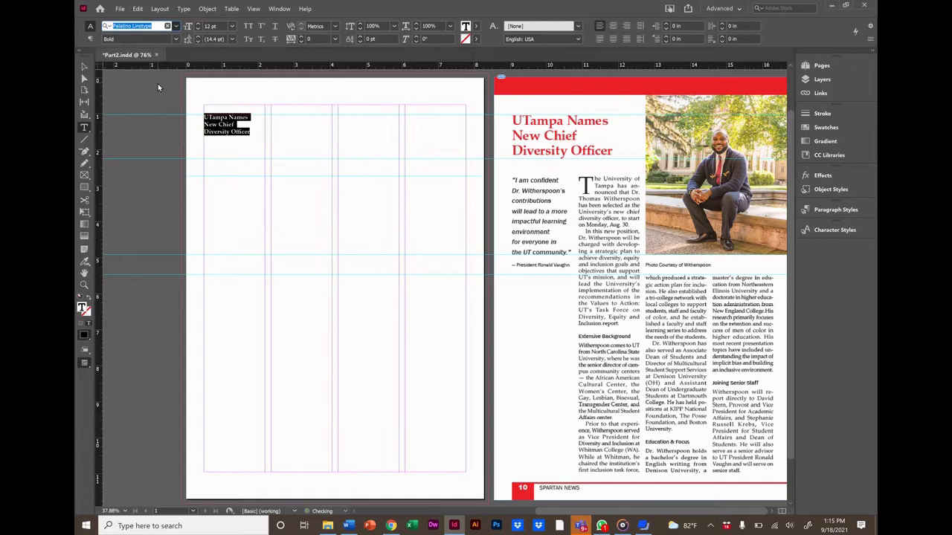
pyautogui.click(253, 132)
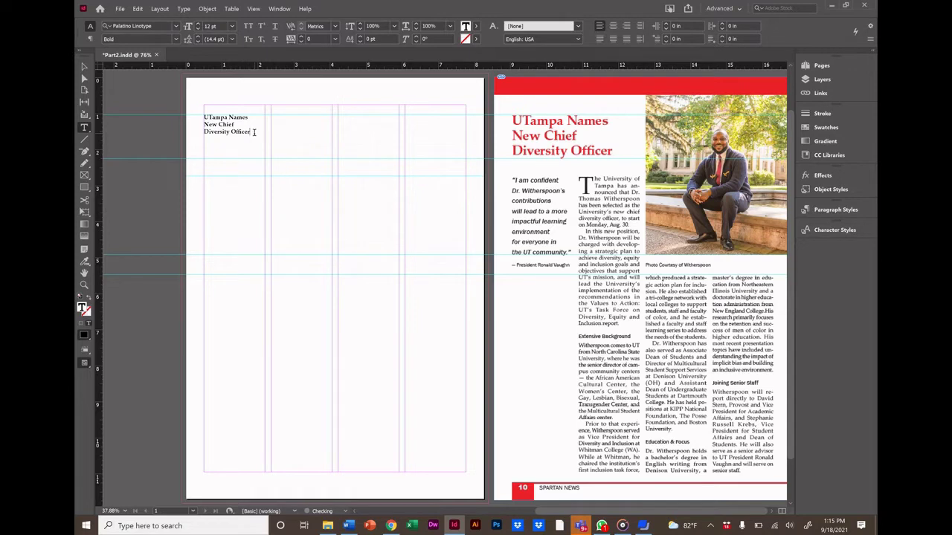
pyautogui.hotkey('ctrl', 's')
pyautogui.hotkey('ctrl', 'a')
pyautogui.click(209, 28)
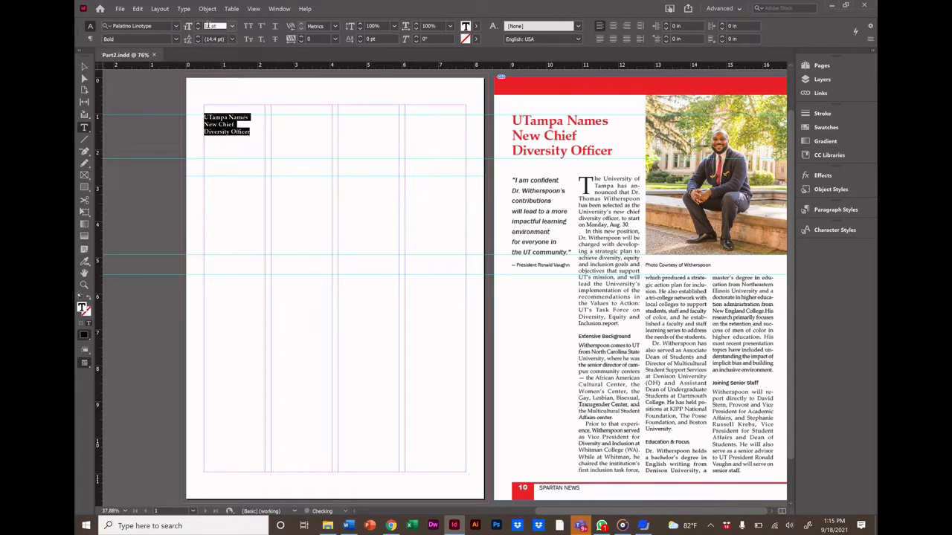
pyautogui.write('27')
pyautogui.press('Return')
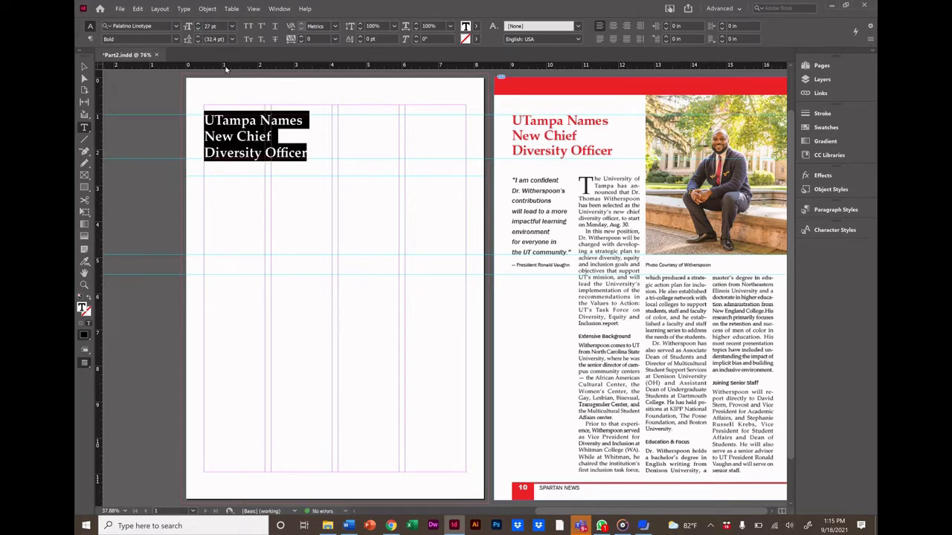
# Fill the headline text with red (R 251, G 31, B 32) and add it as a CMYK swatch.
pyautogui.press('Escape')
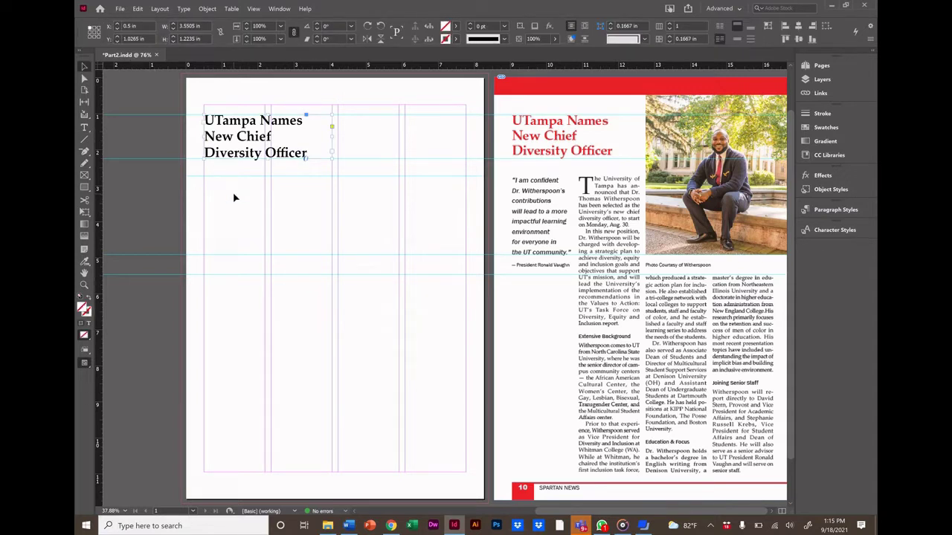
pyautogui.click(85, 128)
pyautogui.moveTo(204, 120); pyautogui.dragTo(307, 154)
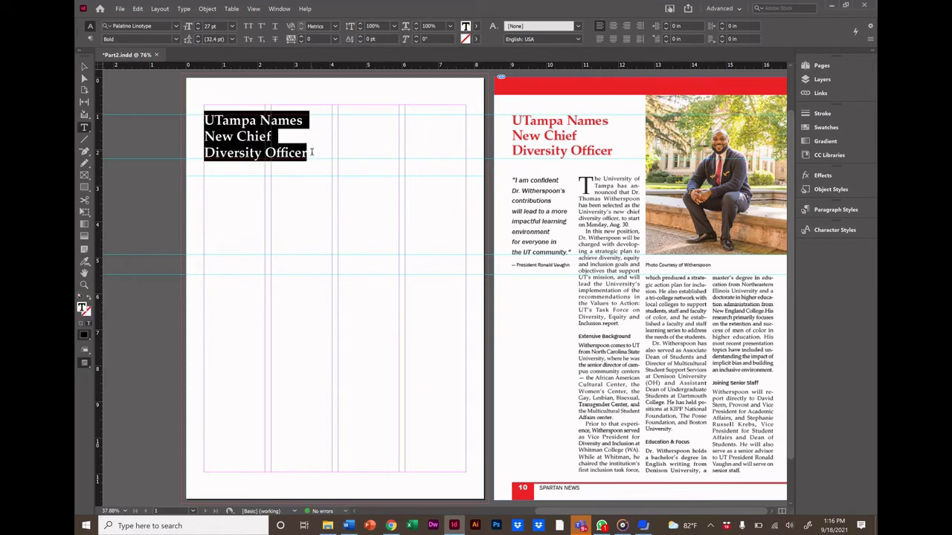
pyautogui.doubleClick(82, 308)
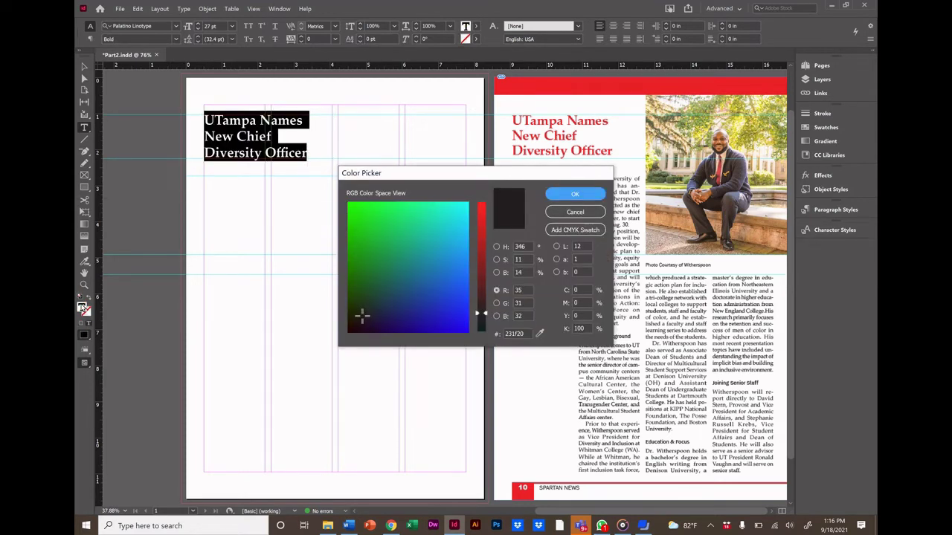
pyautogui.click(481, 208)
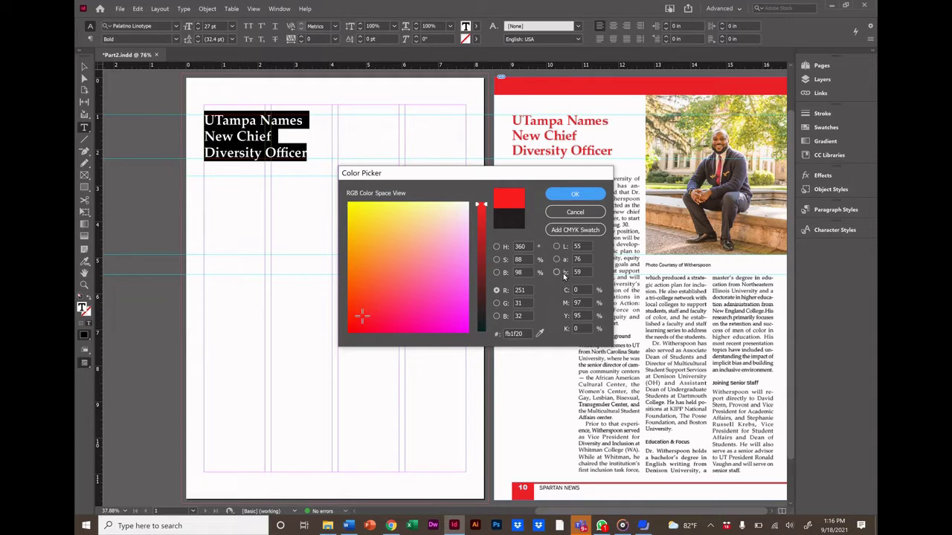
pyautogui.click(565, 230)
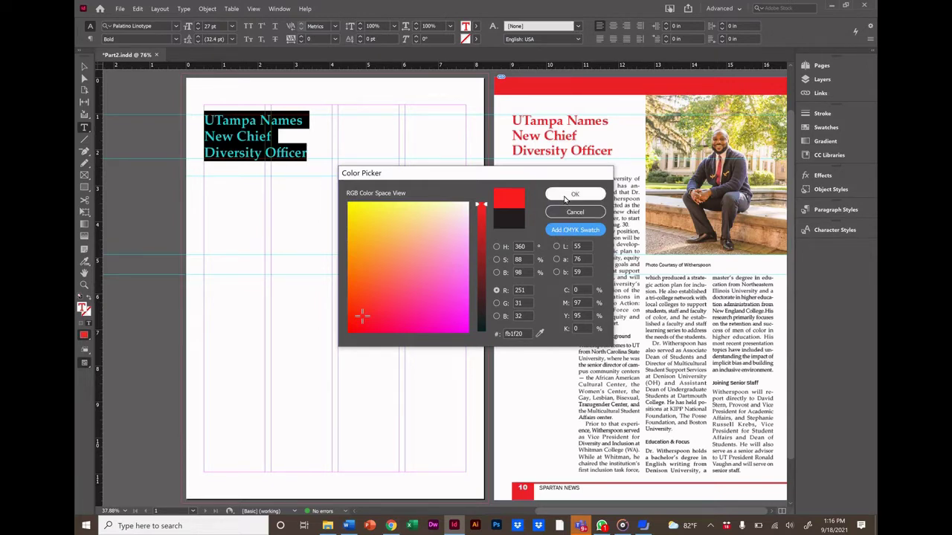
pyautogui.click(568, 197)
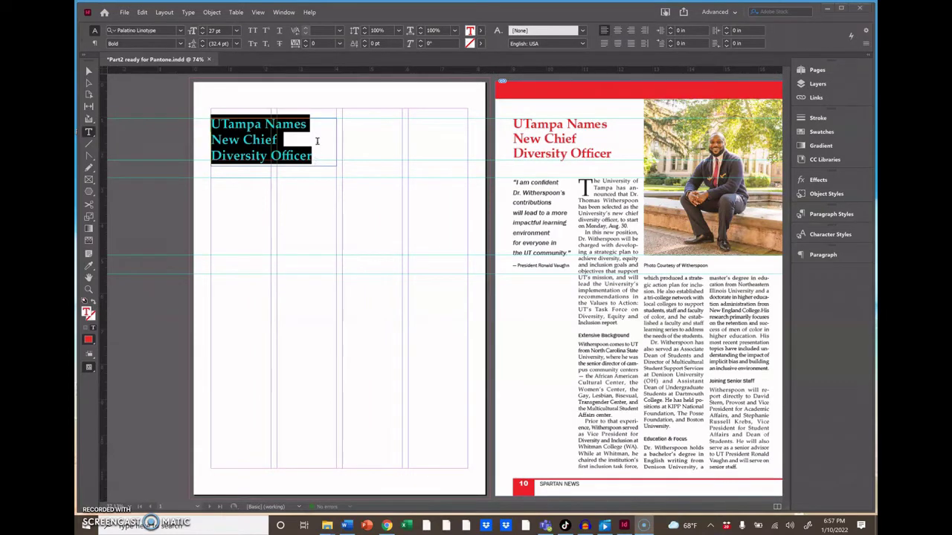
# Show the Swatches panel and scroll down to the red swatch.
pyautogui.click(283, 13)
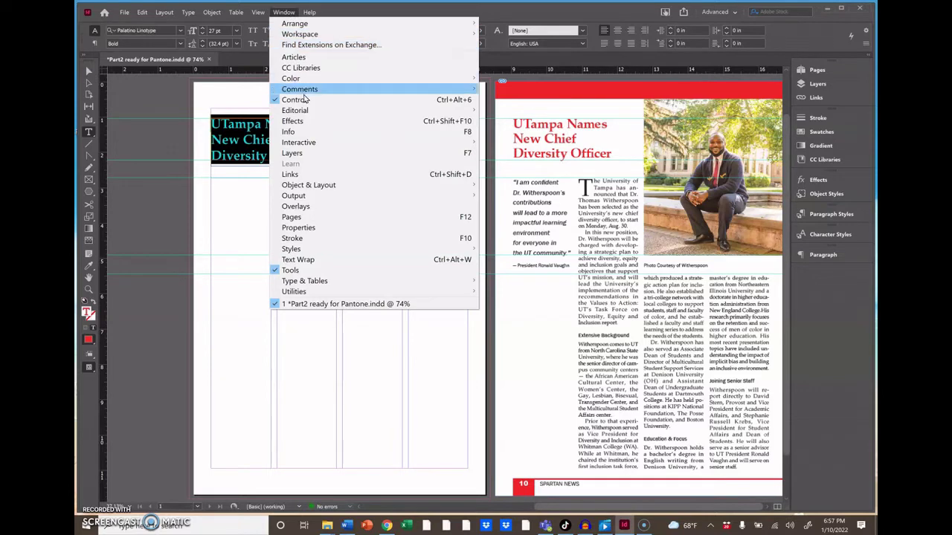
pyautogui.moveTo(302, 82)
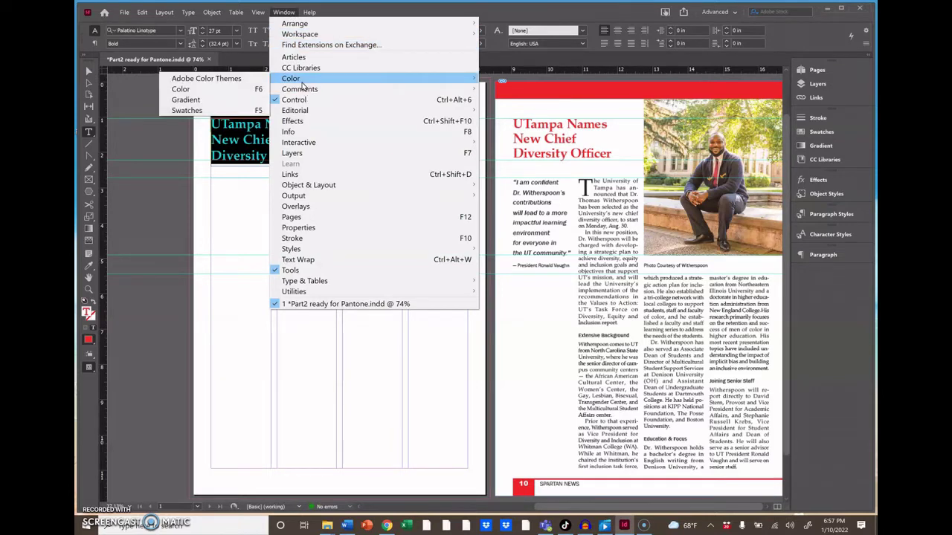
pyautogui.click(202, 115)
pyautogui.scroll(-3, 786, 203)
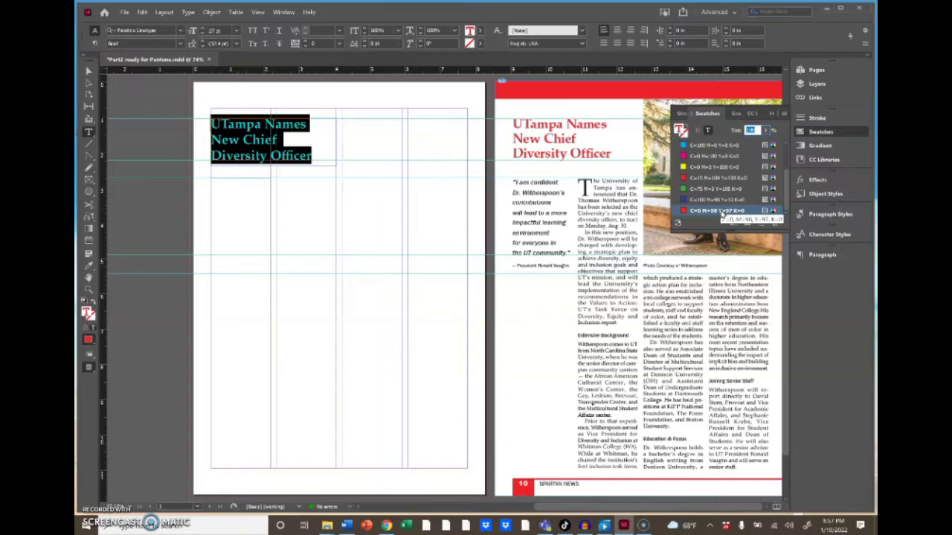
# Try Spot color and PANTONE+ CMYK Coated in the red swatch's options, then cancel without changes.
pyautogui.doubleClick(717, 211)
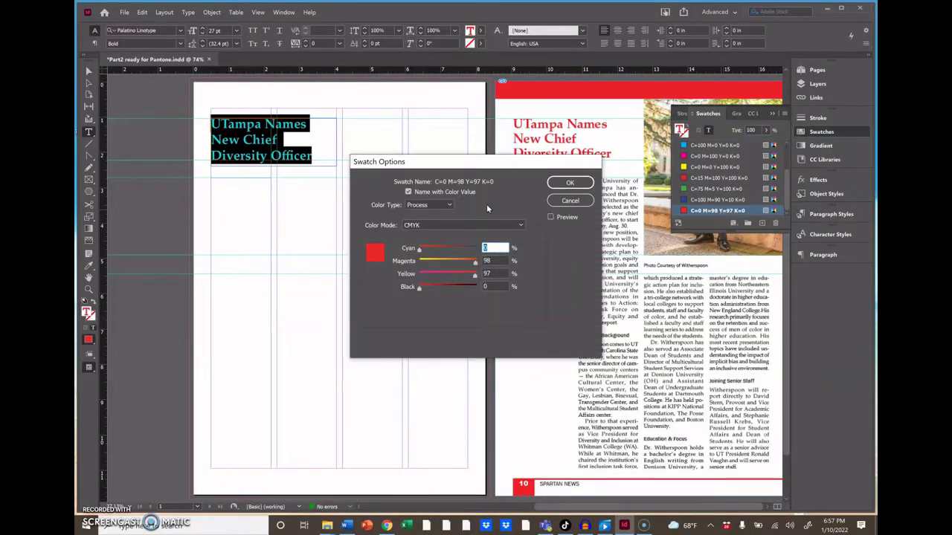
pyautogui.click(445, 205)
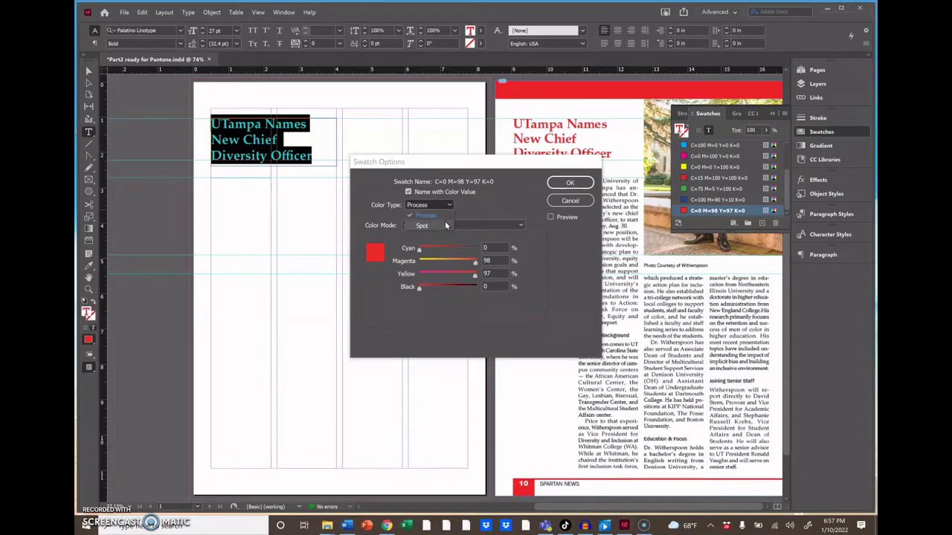
pyautogui.click(446, 225)
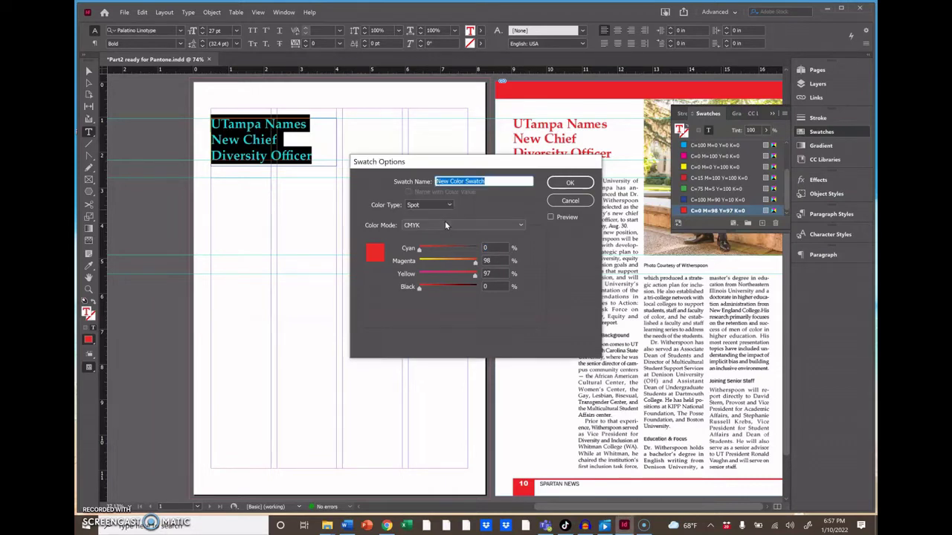
pyautogui.click(498, 227)
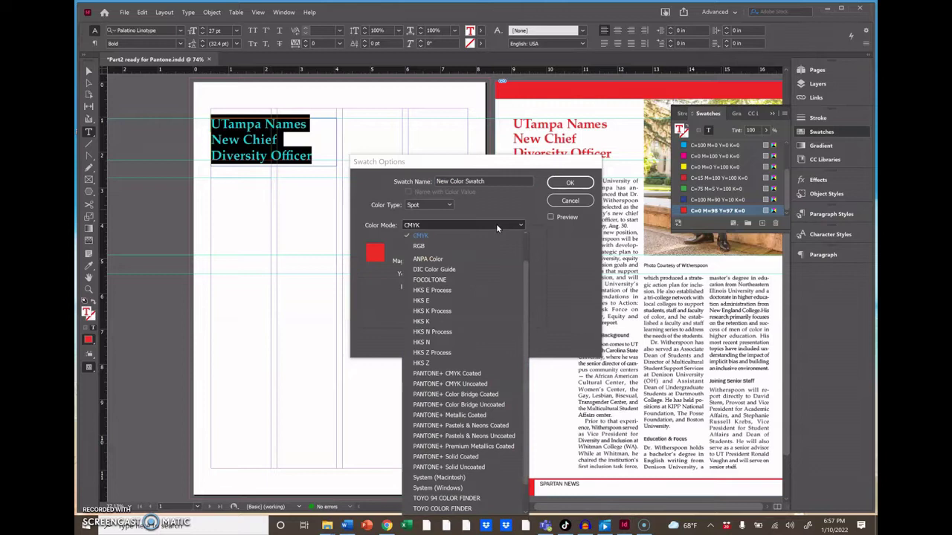
pyautogui.click(467, 376)
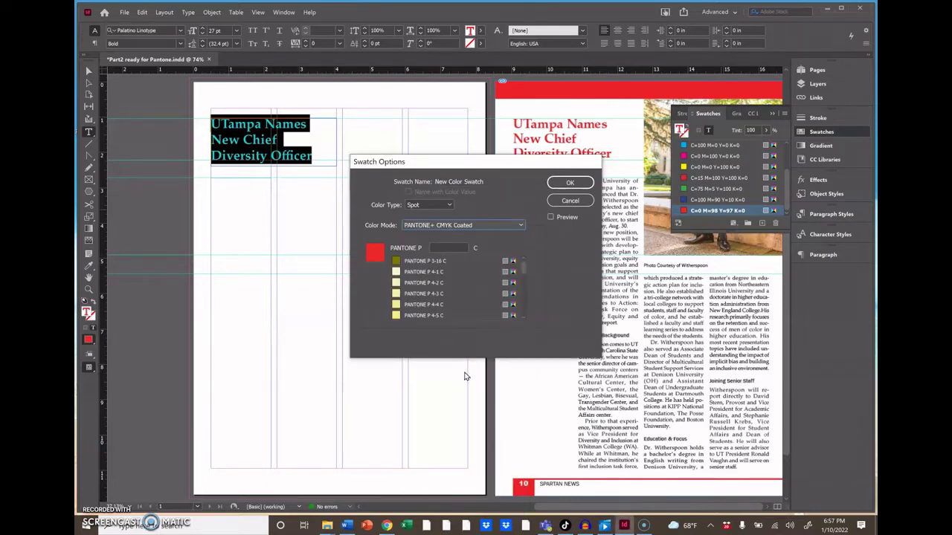
pyautogui.scroll(-10, 440, 314)
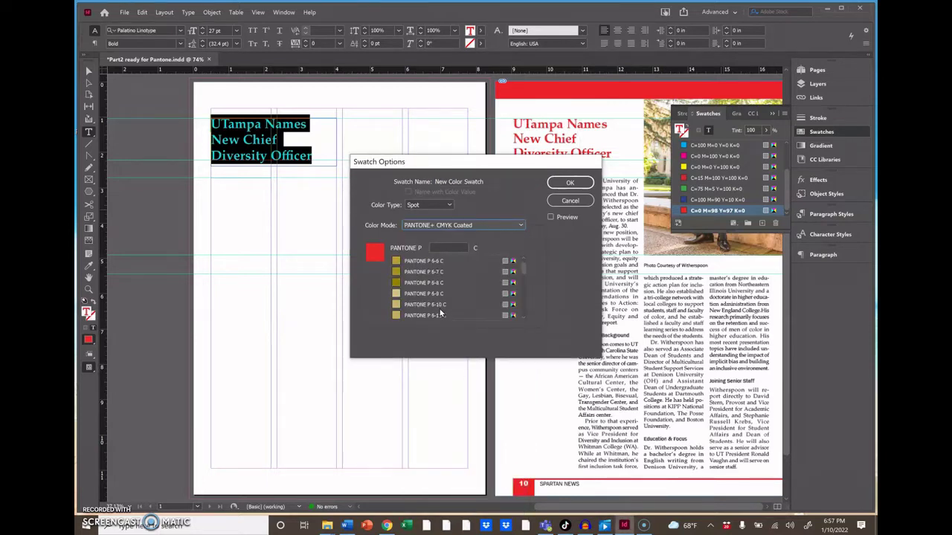
pyautogui.scroll(-8, 441, 313)
pyautogui.scroll(-5, 440, 313)
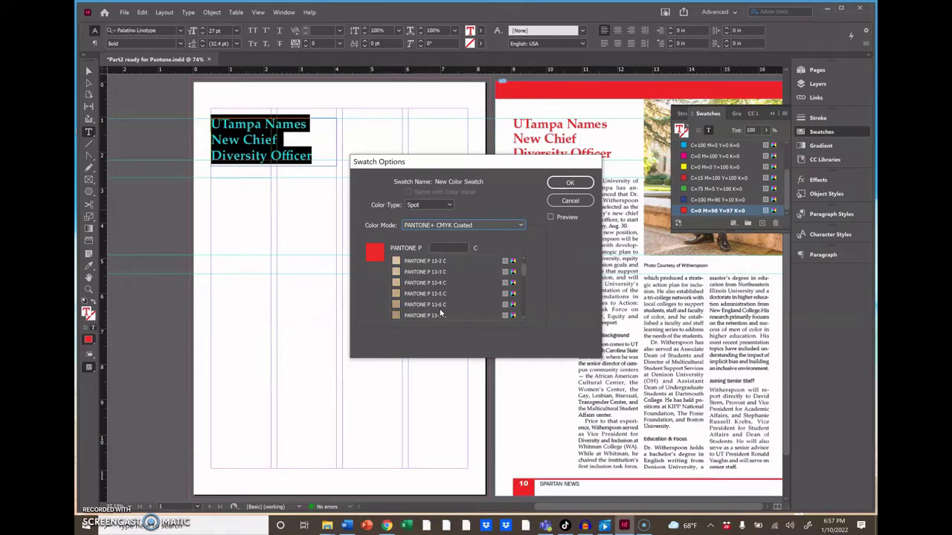
pyautogui.click(570, 202)
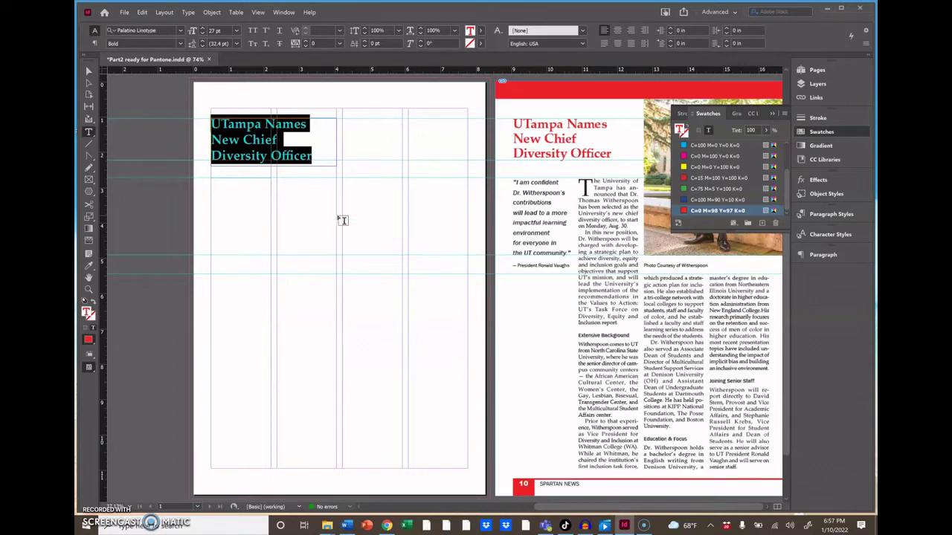
# Draw a text frame below the headline and type the pull quote about the new diversity officer.
pyautogui.click(315, 213)
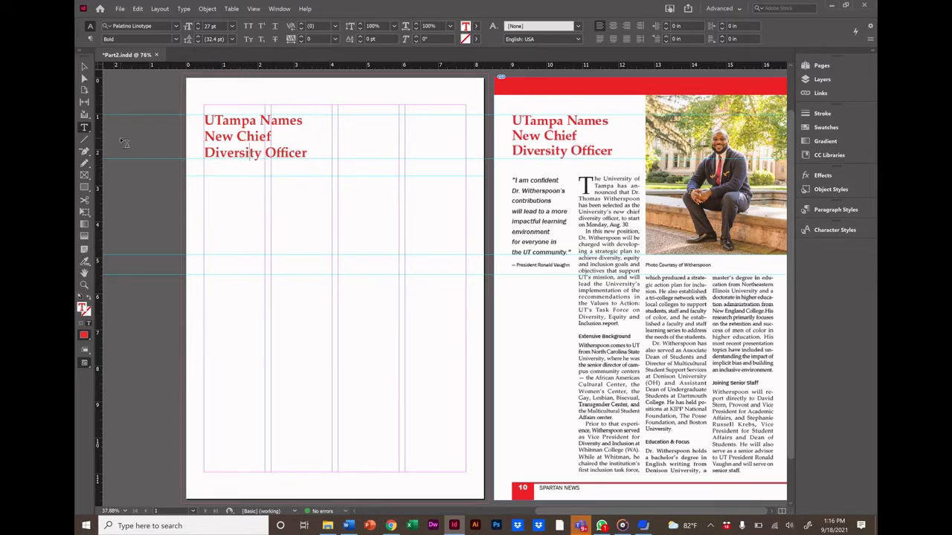
pyautogui.click(84, 66)
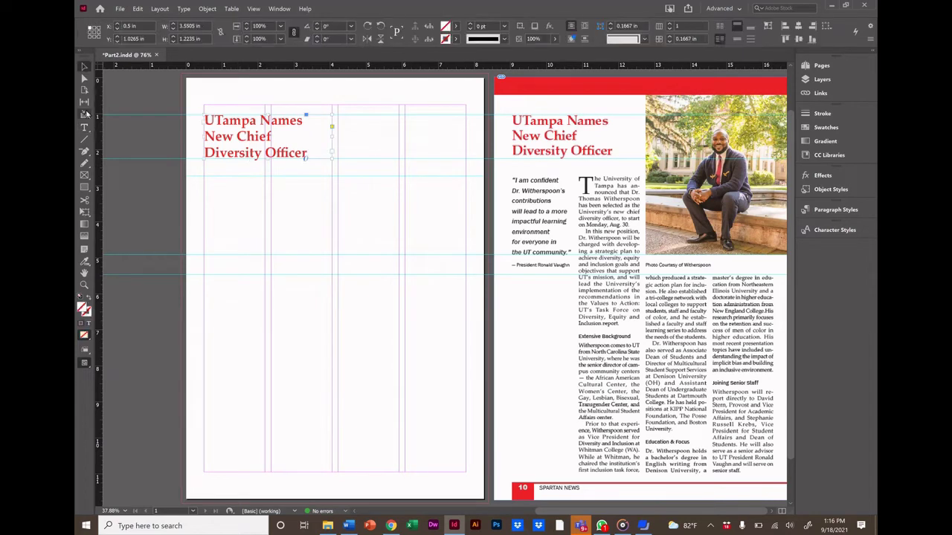
pyautogui.click(85, 129)
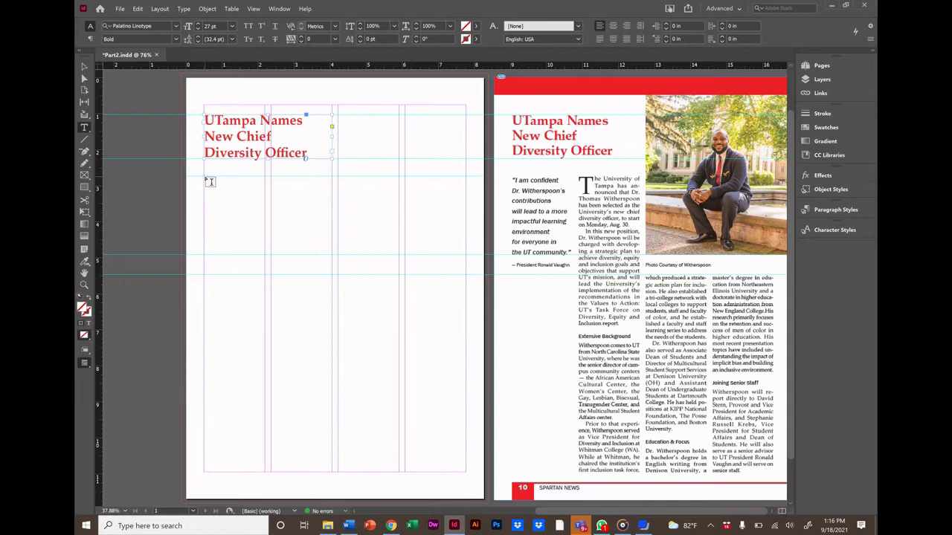
pyautogui.moveTo(206, 179); pyautogui.dragTo(263, 252)
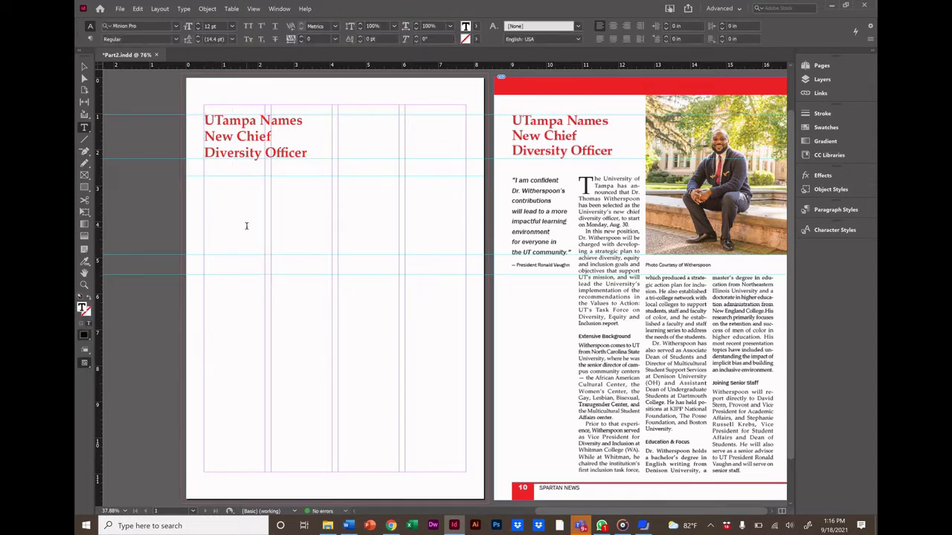
pyautogui.write('"I am confident')
pyautogui.write(' Dr. Witherspoon')
pyautogui.write("'s contributions will lead")
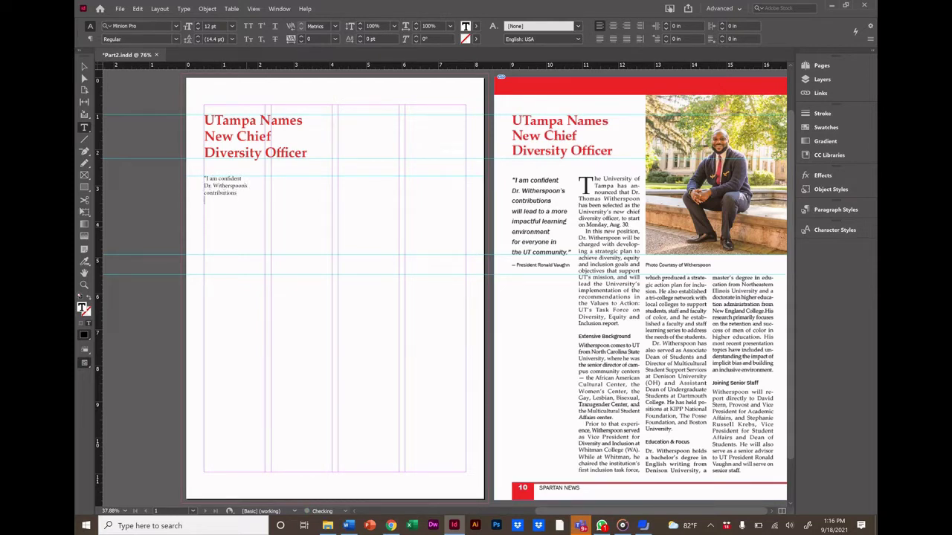
pyautogui.write(' to a more impactful learning environment for everyone')
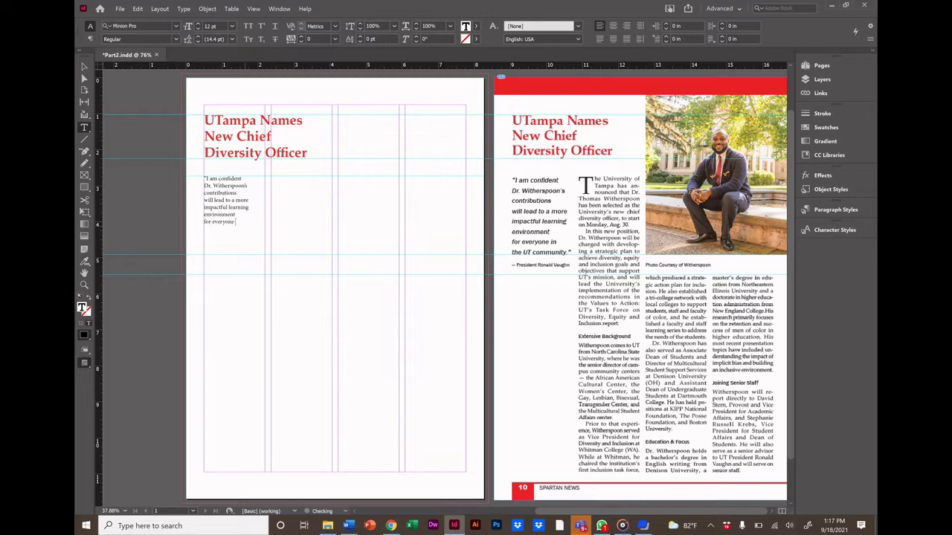
pyautogui.write(' in the UT community')
# Set the pull quote in Franklin Gothic Medium Italic.
pyautogui.moveTo(254, 229); pyautogui.dragTo(203, 179)
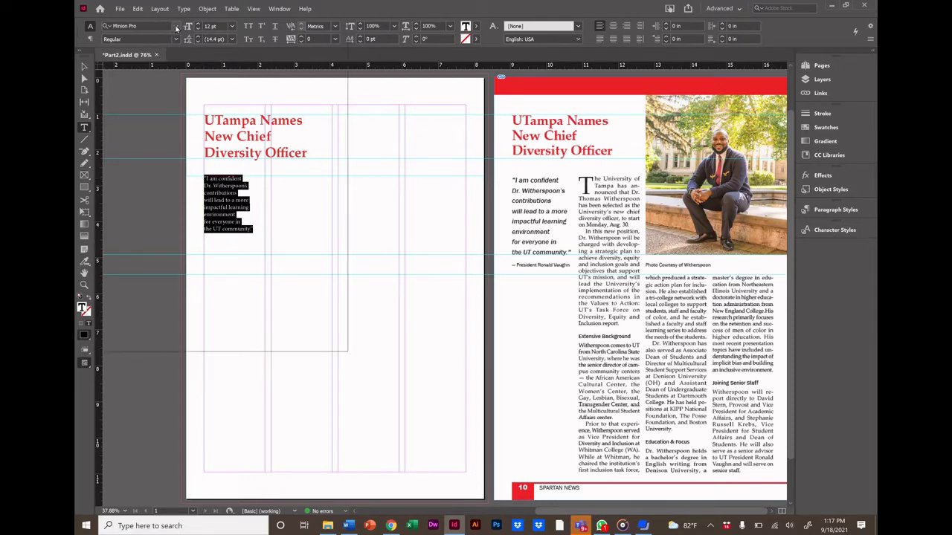
pyautogui.click(176, 26)
pyautogui.write('Fr')
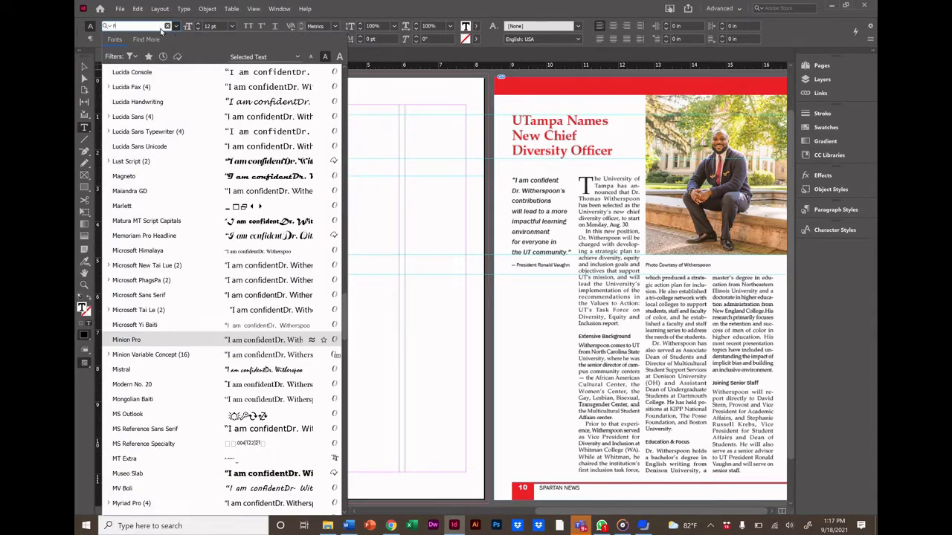
pyautogui.write('anklin')
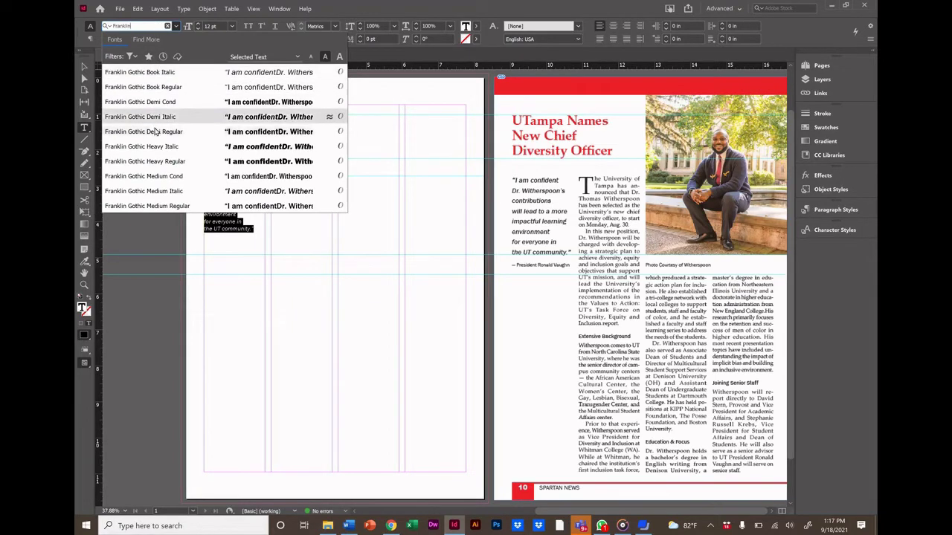
pyautogui.click(160, 192)
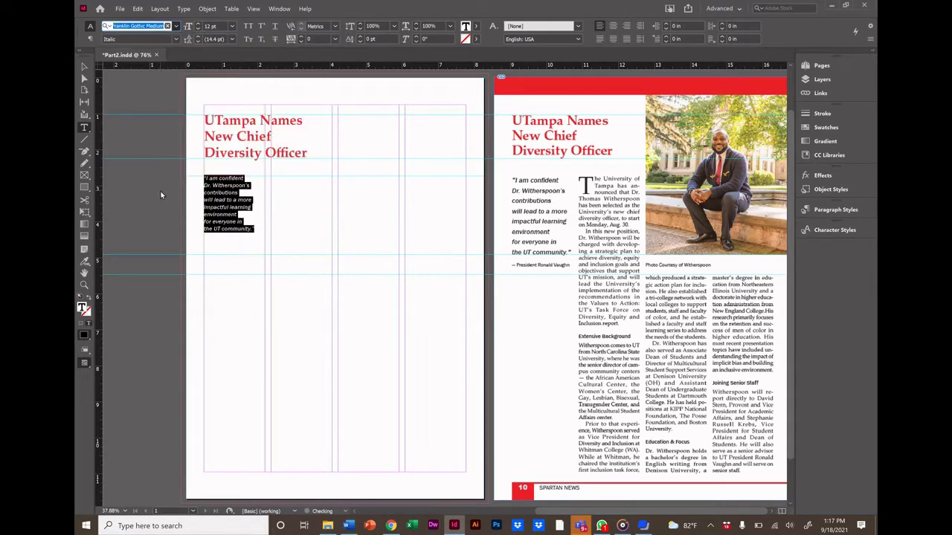
pyautogui.click(253, 229)
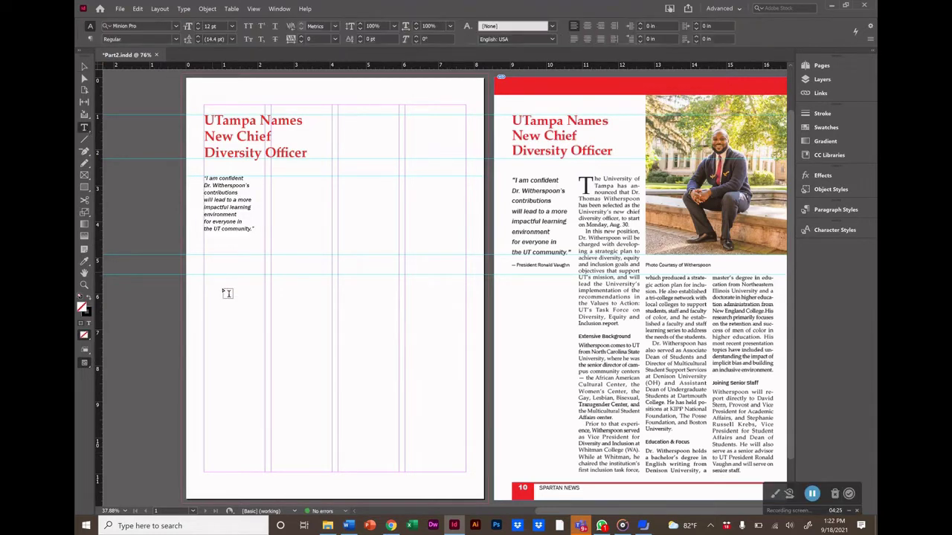
# Draw a small frame below the quote and type the university president's name.
pyautogui.moveTo(206, 278); pyautogui.dragTo(263, 291)
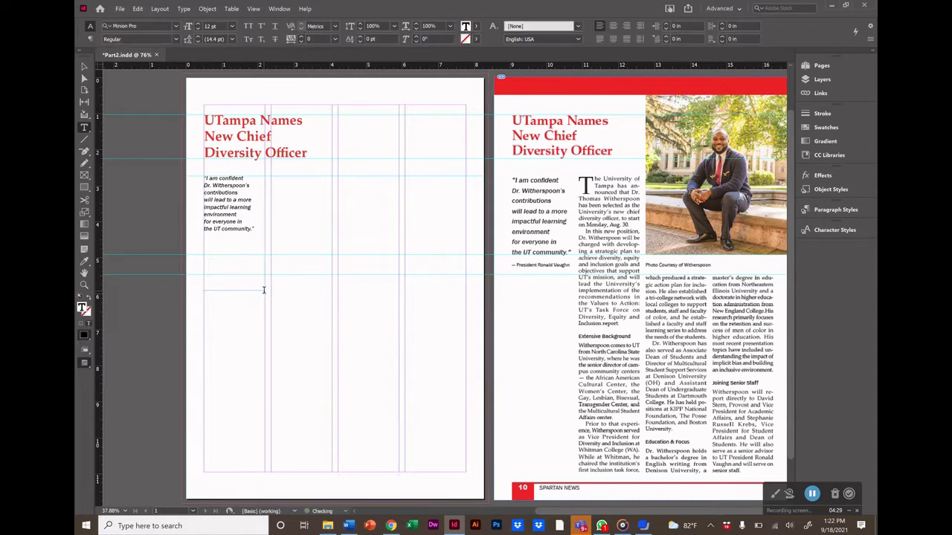
pyautogui.write('President Ronald Vaughn')
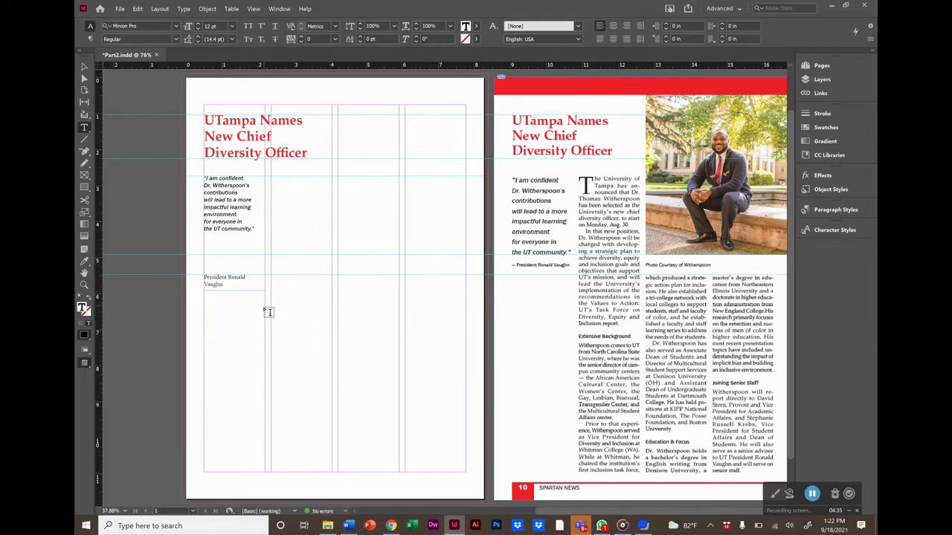
# Restyle the attribution from 12 pt to Franklin Gothic Book 10 pt.
pyautogui.moveTo(224, 284); pyautogui.dragTo(204, 276)
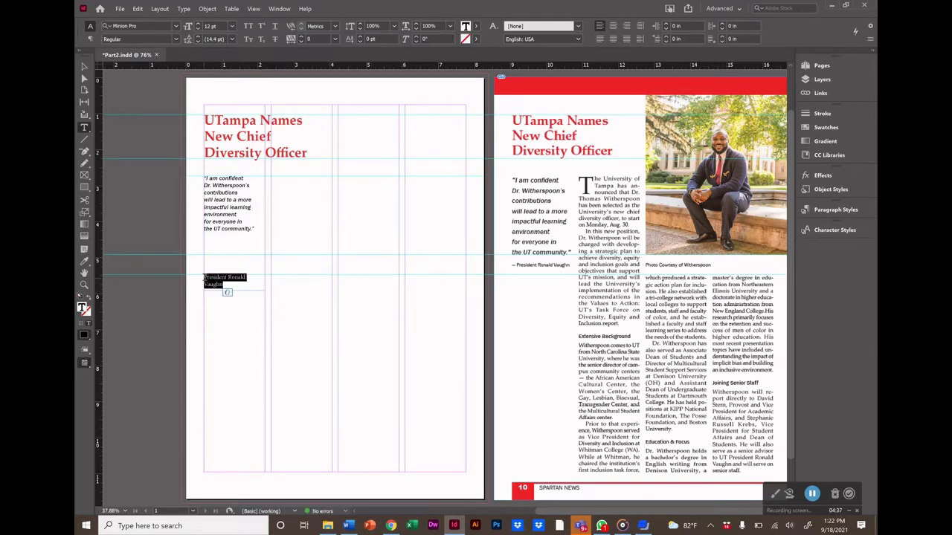
pyautogui.click(175, 27)
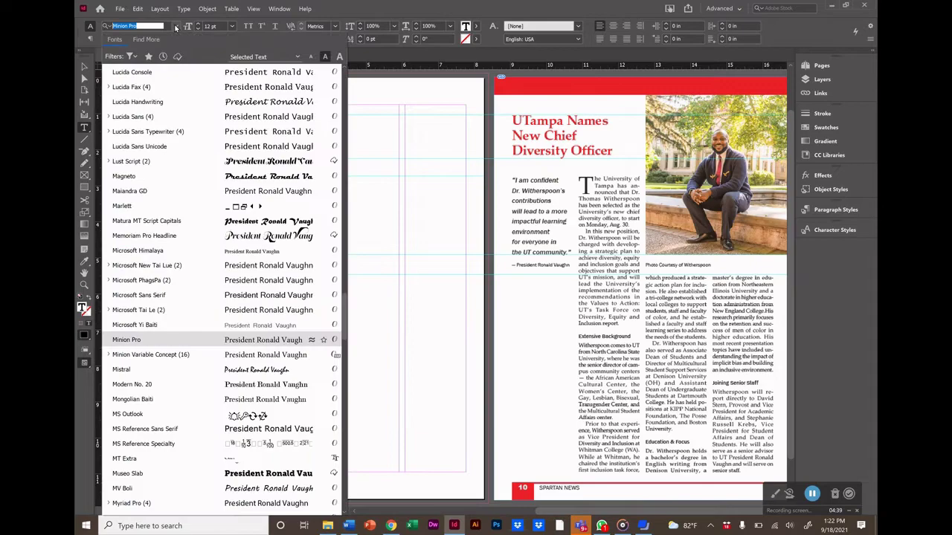
pyautogui.write('Frankli')
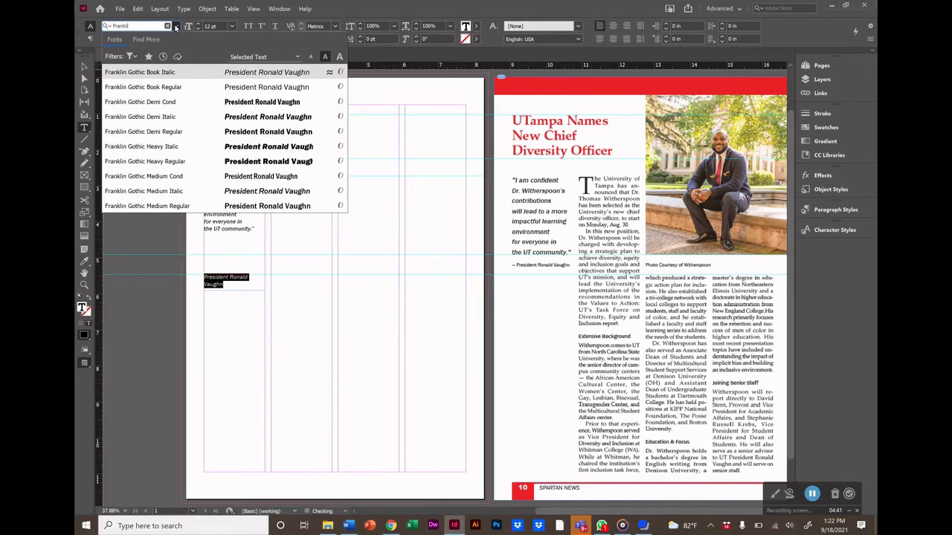
pyautogui.write('n')
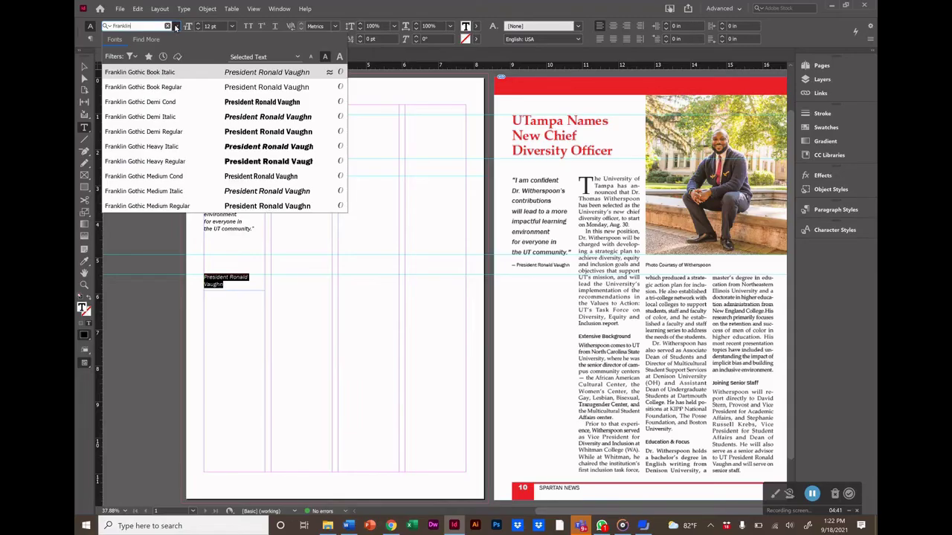
pyautogui.click(175, 87)
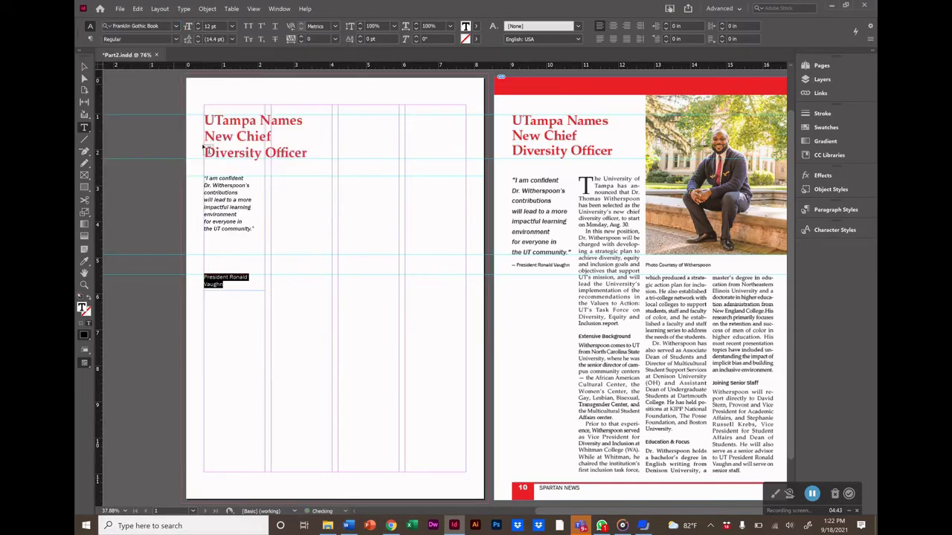
pyautogui.click(218, 26)
pyautogui.doubleClick(217, 26)
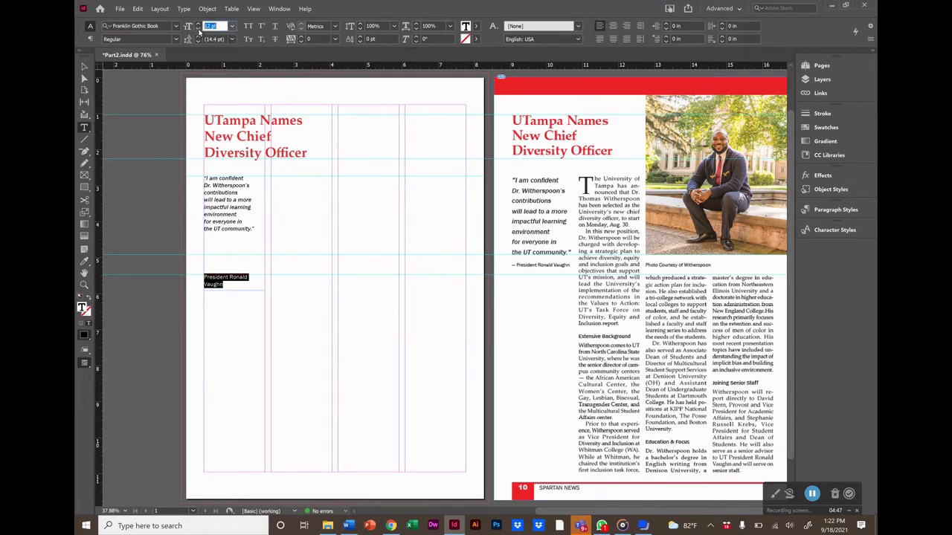
pyautogui.write('10')
pyautogui.press('Return')
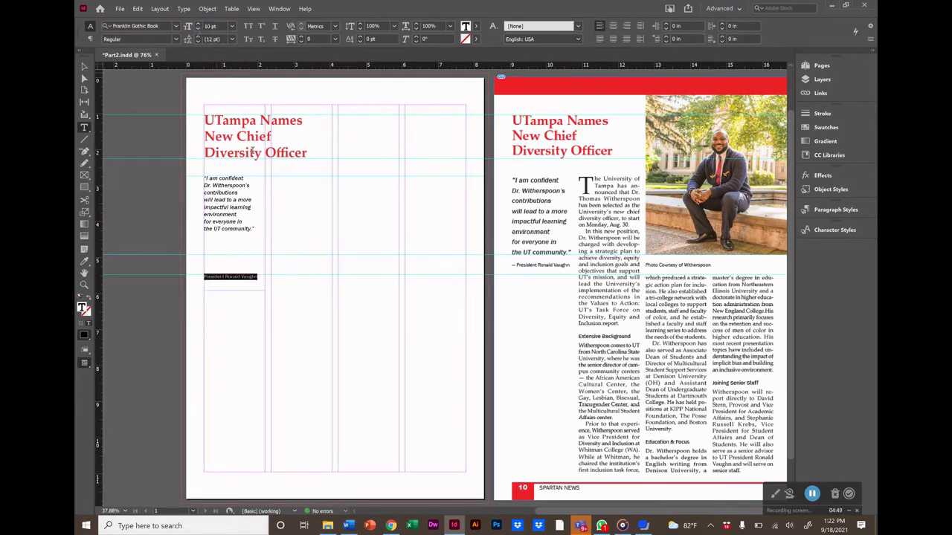
pyautogui.click(251, 319)
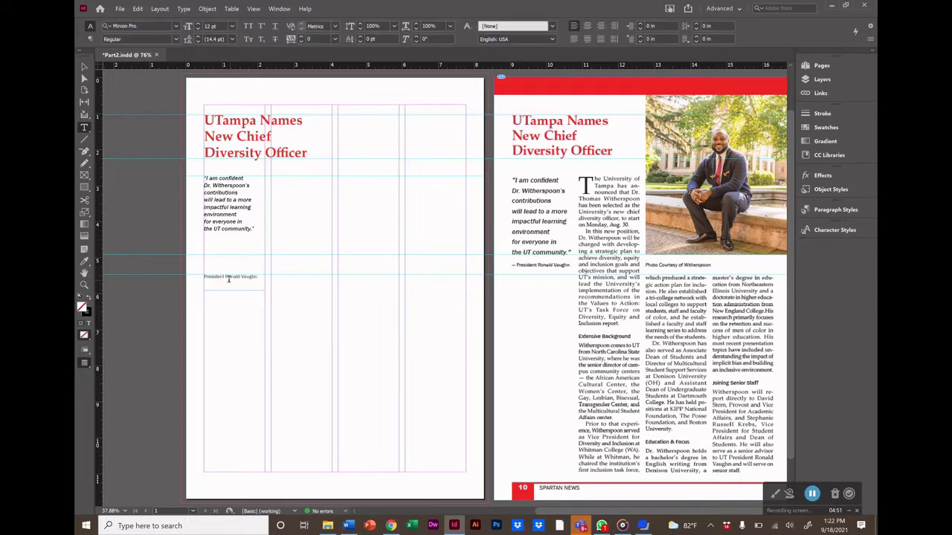
# Try adding a hyphen before the attribution, then delete it again.
pyautogui.click(205, 277)
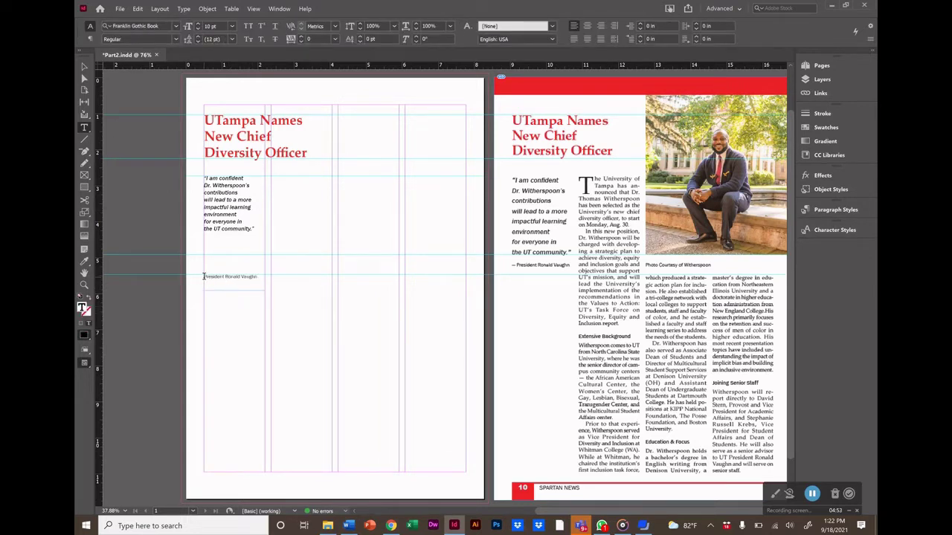
pyautogui.write('-')
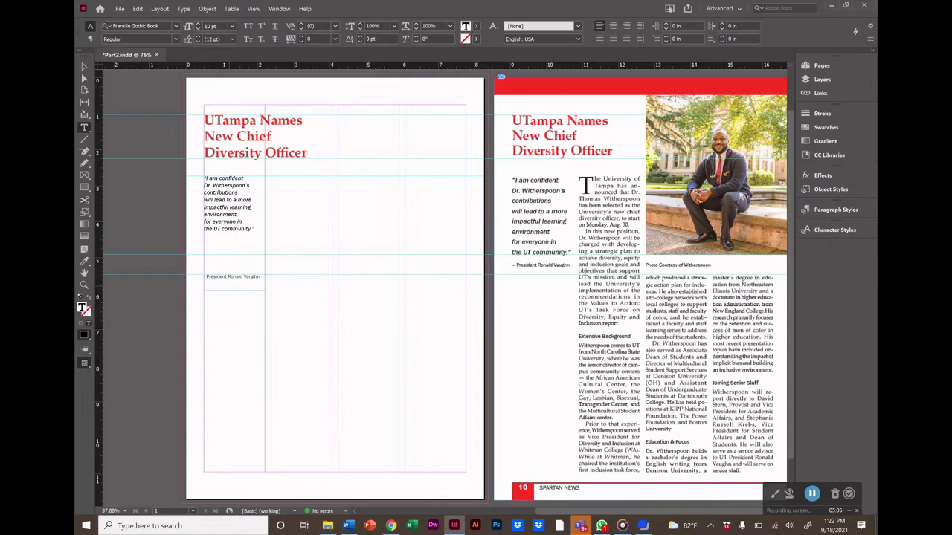
pyautogui.press('BackSpace')
pyautogui.press('BackSpace')
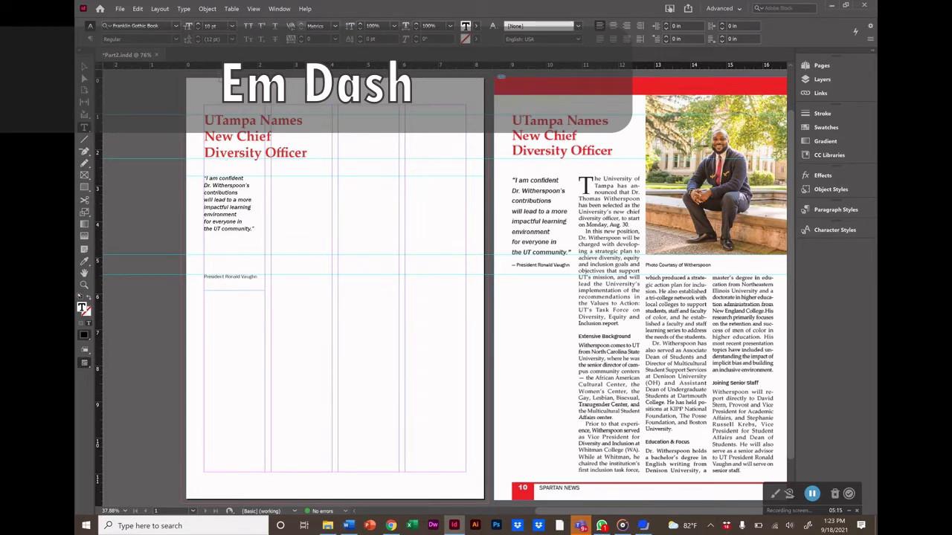
# Insert an em dash from Hyphens and Dashes before the president's name.
pyautogui.click(184, 8)
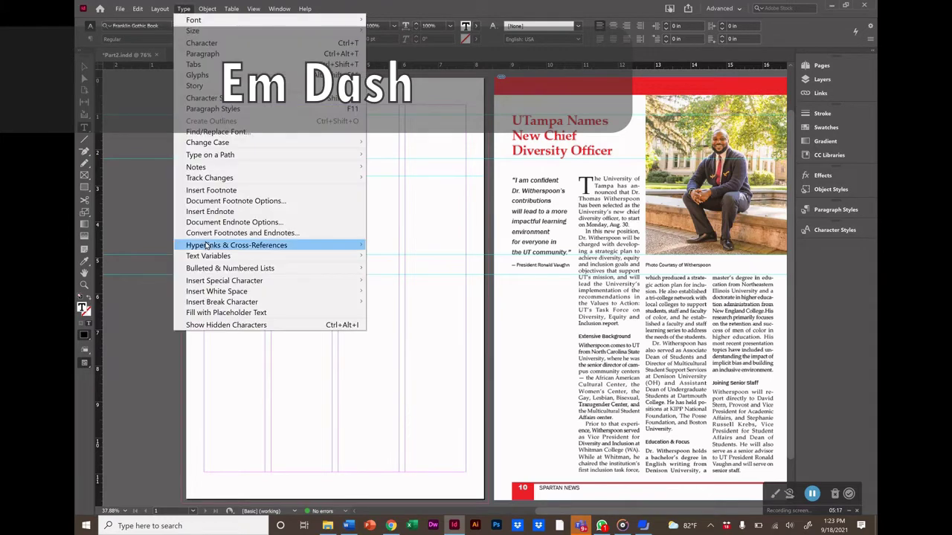
pyautogui.moveTo(221, 282)
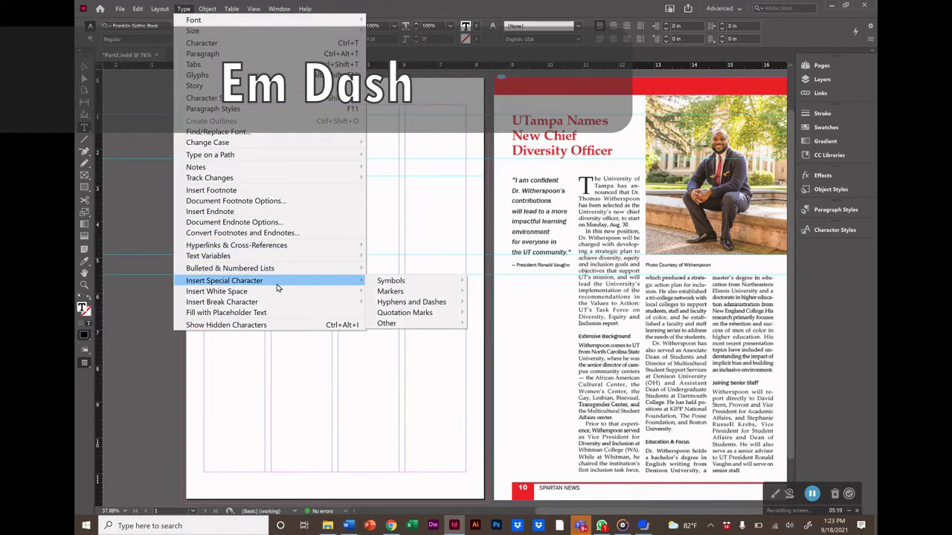
pyautogui.moveTo(391, 302)
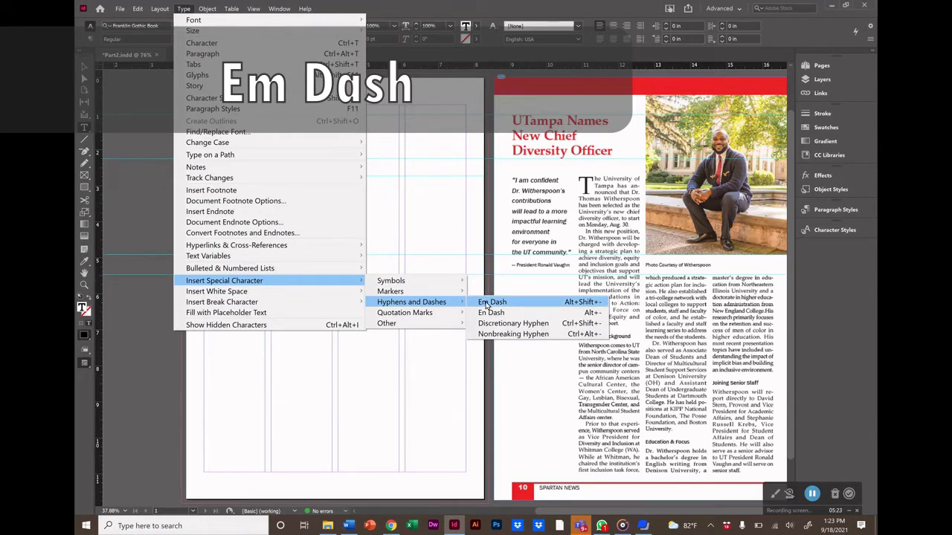
pyautogui.click(491, 302)
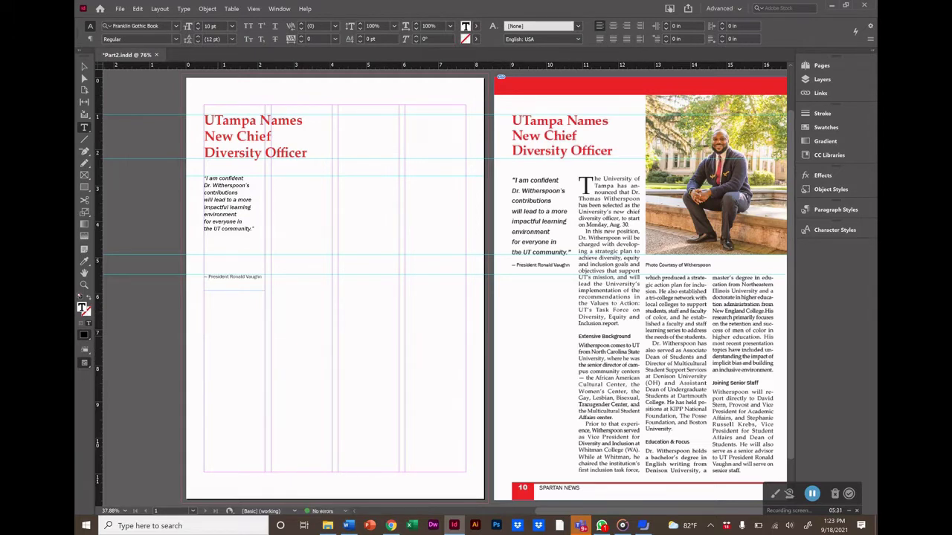
# Remove the extra space after the dash and move the attribution frame up under the quote.
pyautogui.press('BackSpace')
pyautogui.press('Escape')
pyautogui.moveTo(232, 287); pyautogui.dragTo(232, 250)
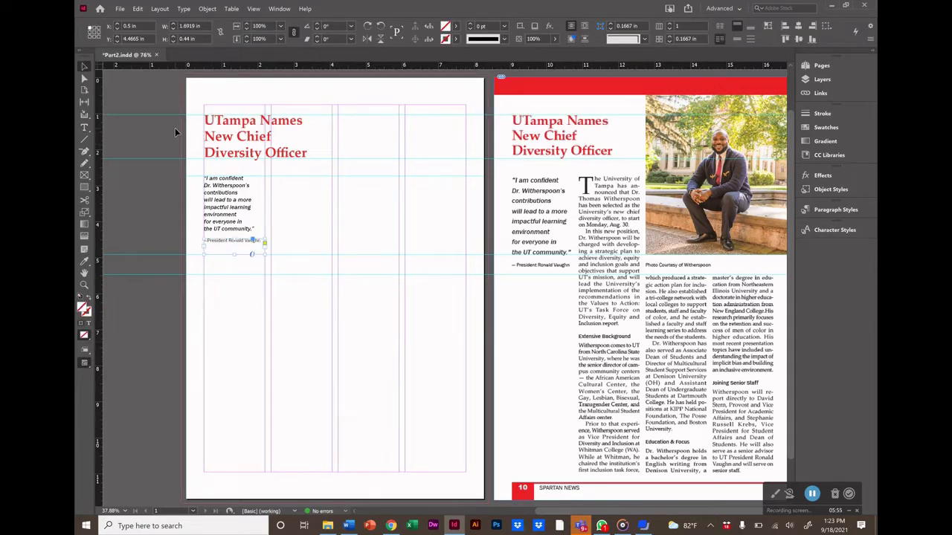
pyautogui.click(84, 128)
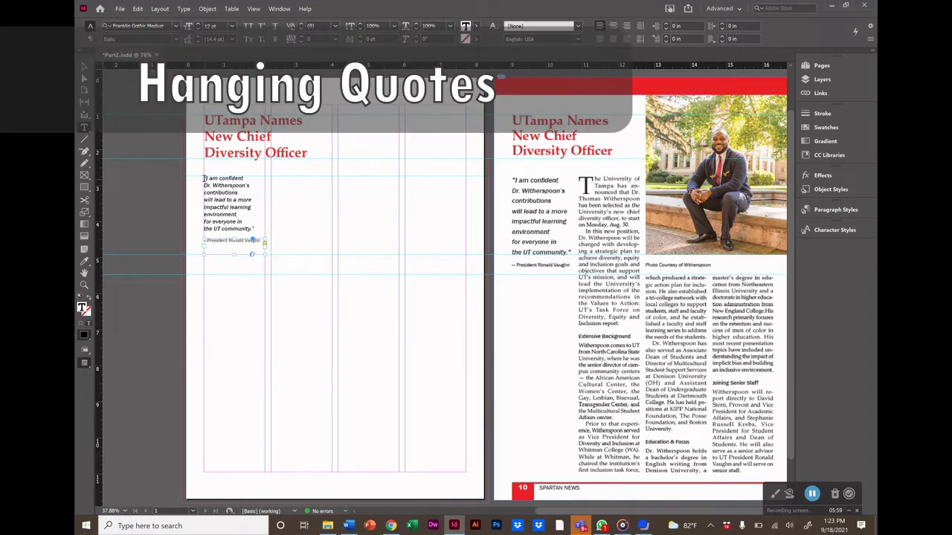
pyautogui.moveTo(204, 179); pyautogui.dragTo(208, 180)
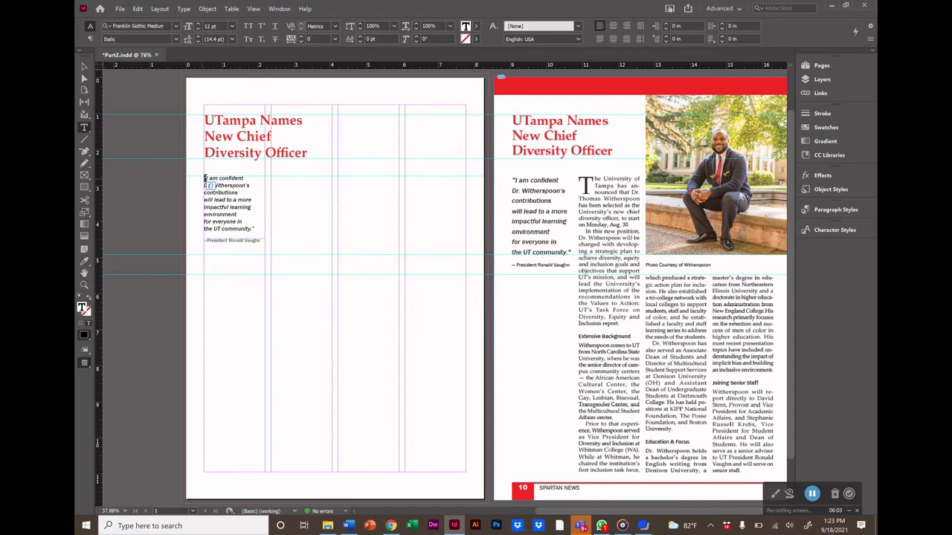
pyautogui.click(205, 119)
pyautogui.write('"')
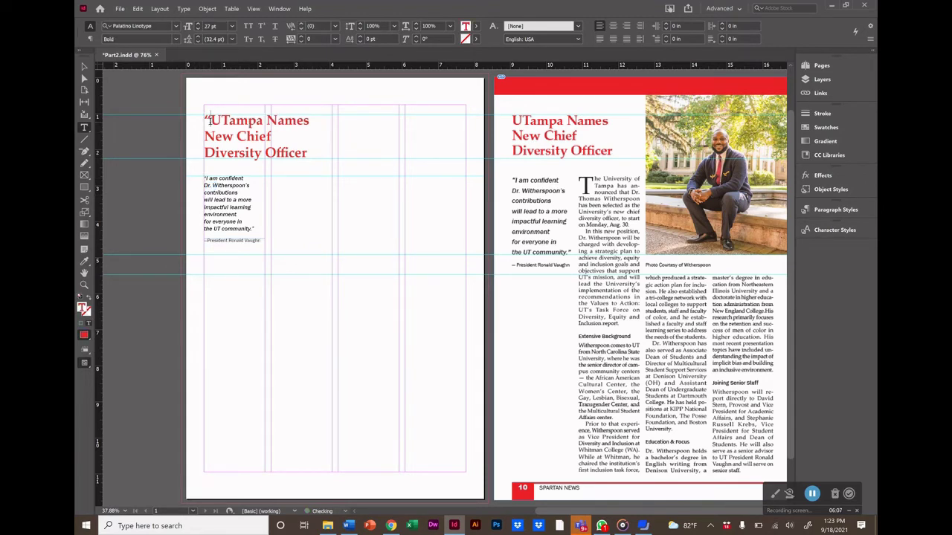
pyautogui.moveTo(203, 120); pyautogui.dragTo(211, 119)
pyautogui.click(184, 9)
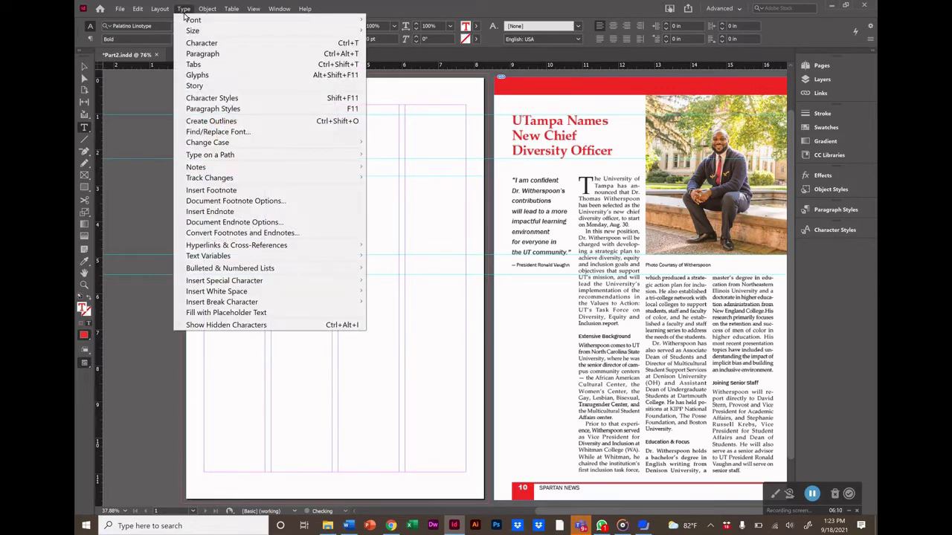
pyautogui.click(195, 86)
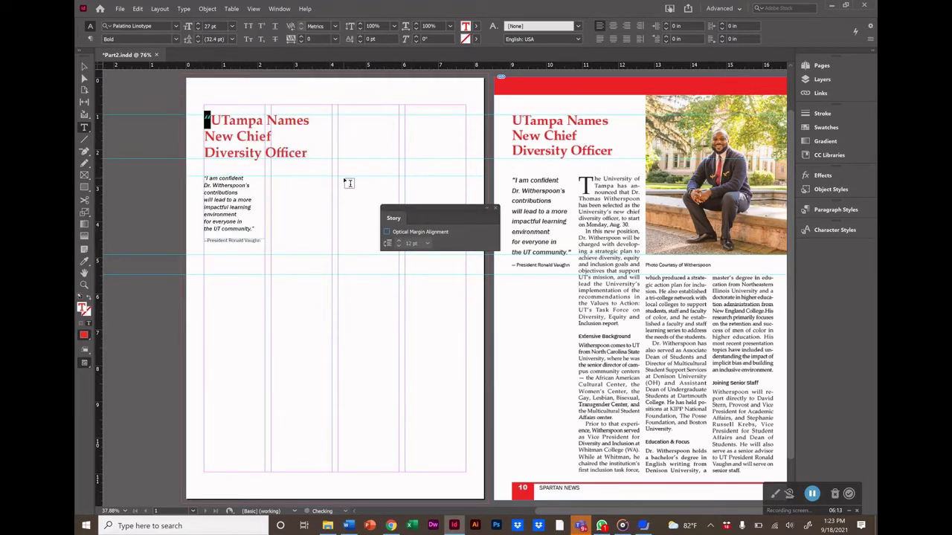
pyautogui.click(387, 232)
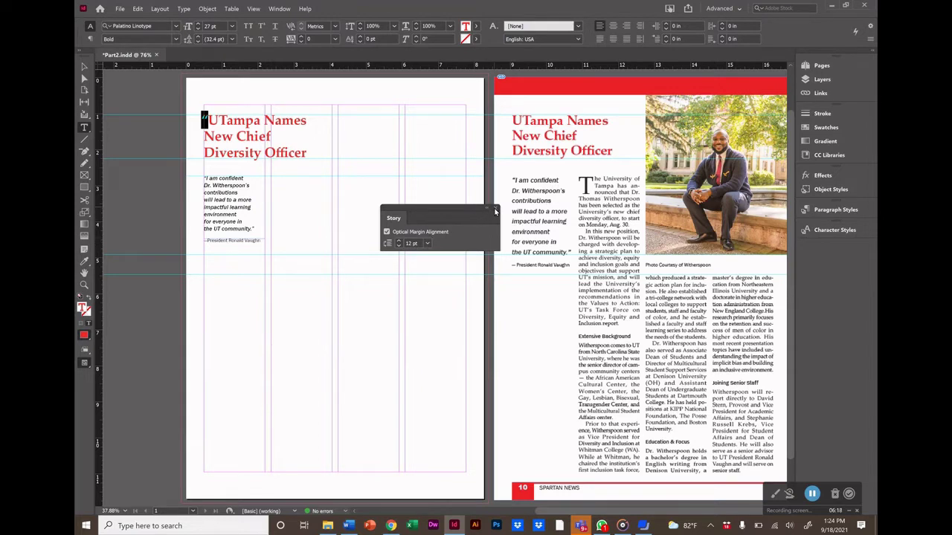
pyautogui.click(495, 210)
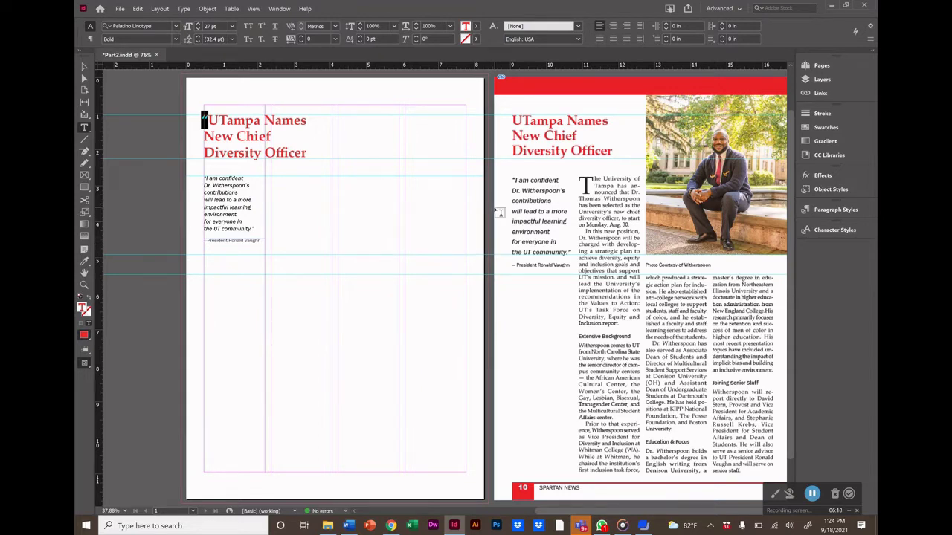
pyautogui.click(253, 180)
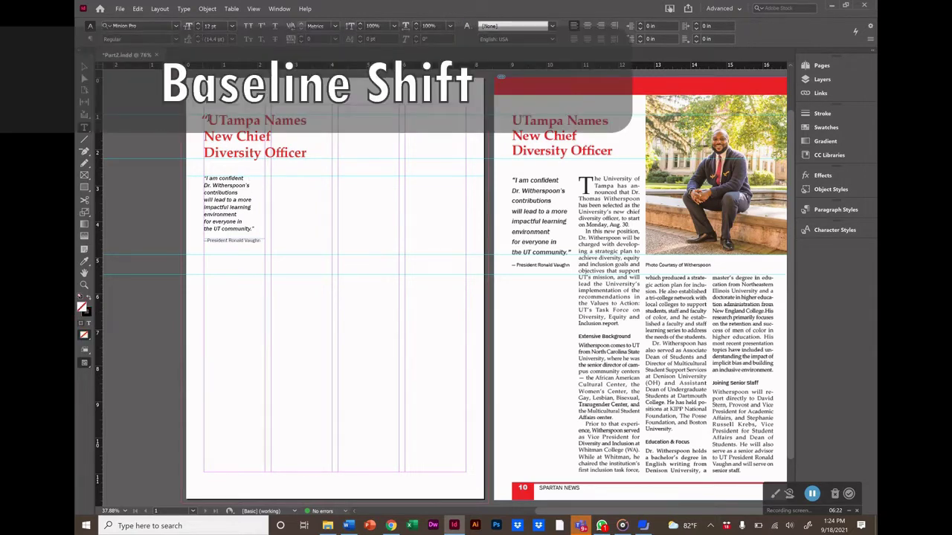
pyautogui.moveTo(202, 121); pyautogui.dragTo(209, 121)
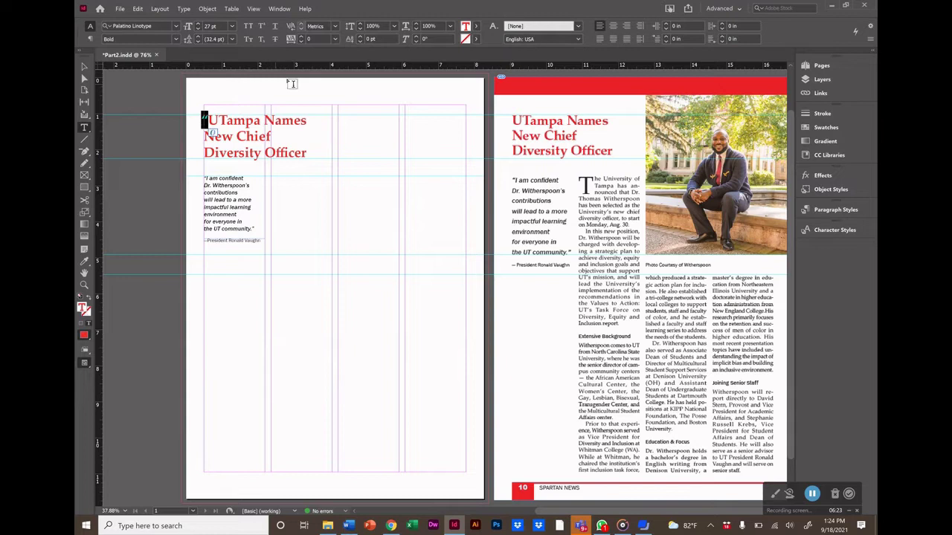
pyautogui.click(360, 37)
pyautogui.click(360, 37)
pyautogui.click(304, 142)
pyautogui.click(207, 119)
pyautogui.press('BackSpace')
pyautogui.press('Escape')
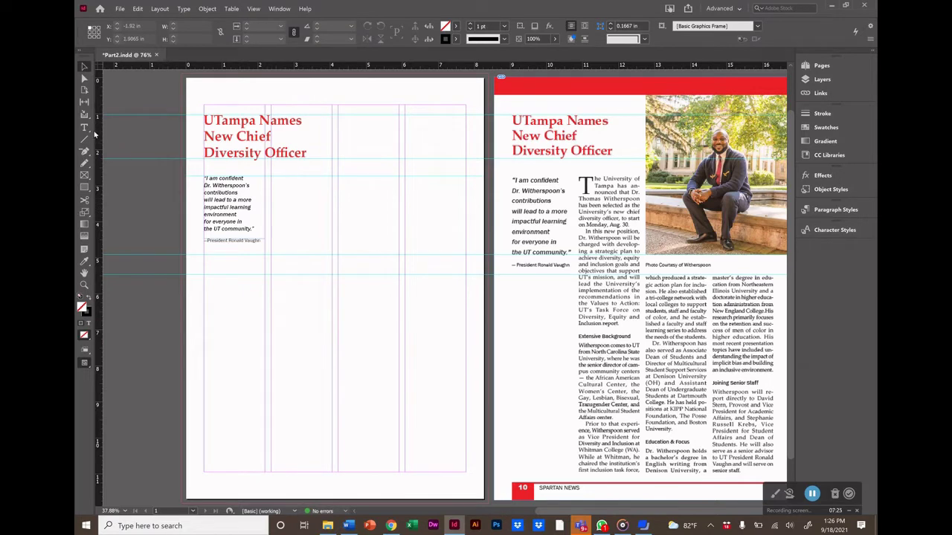
# Draw text frames down the columns, widen one to about 1.69 in, and place it beside the pull quote.
pyautogui.click(84, 130)
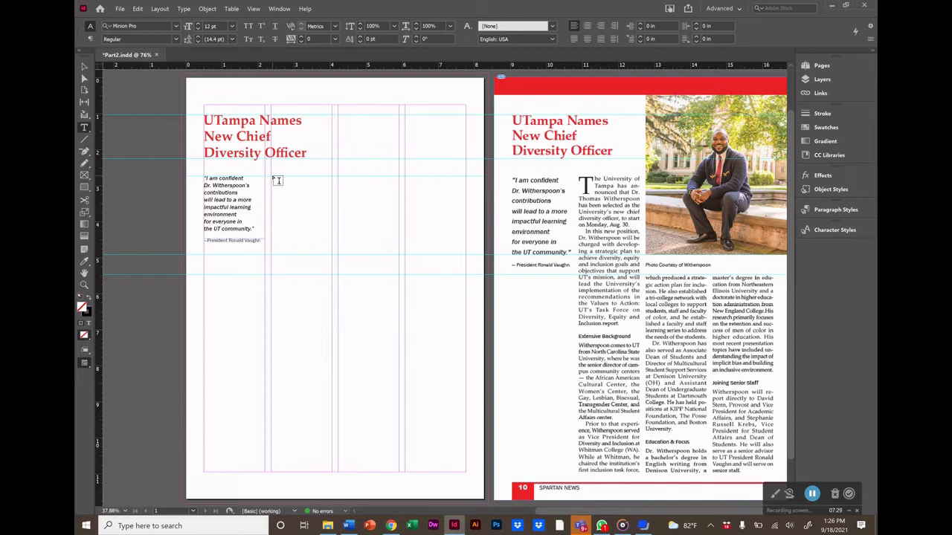
pyautogui.moveTo(272, 179); pyautogui.dragTo(333, 471)
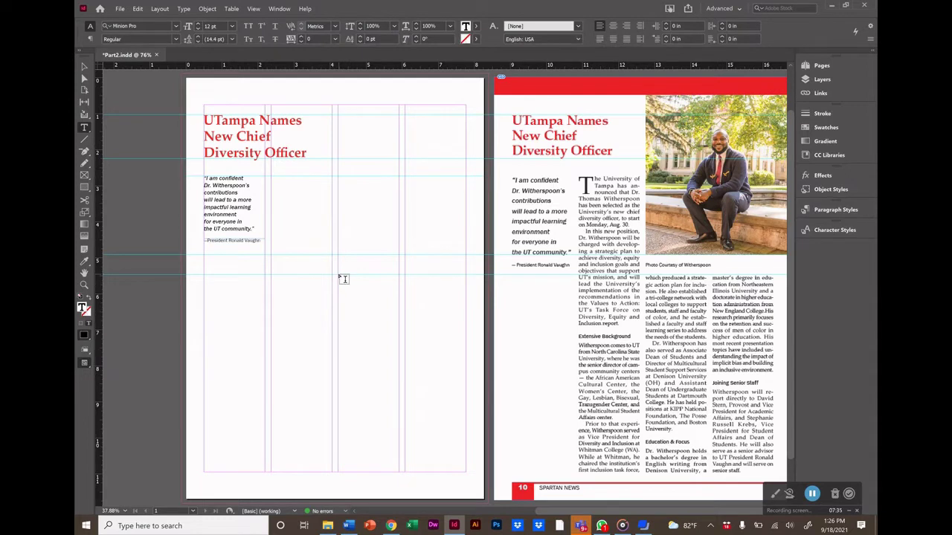
pyautogui.moveTo(339, 275); pyautogui.dragTo(398, 469)
pyautogui.moveTo(406, 275); pyautogui.dragTo(456, 468)
pyautogui.click(83, 68)
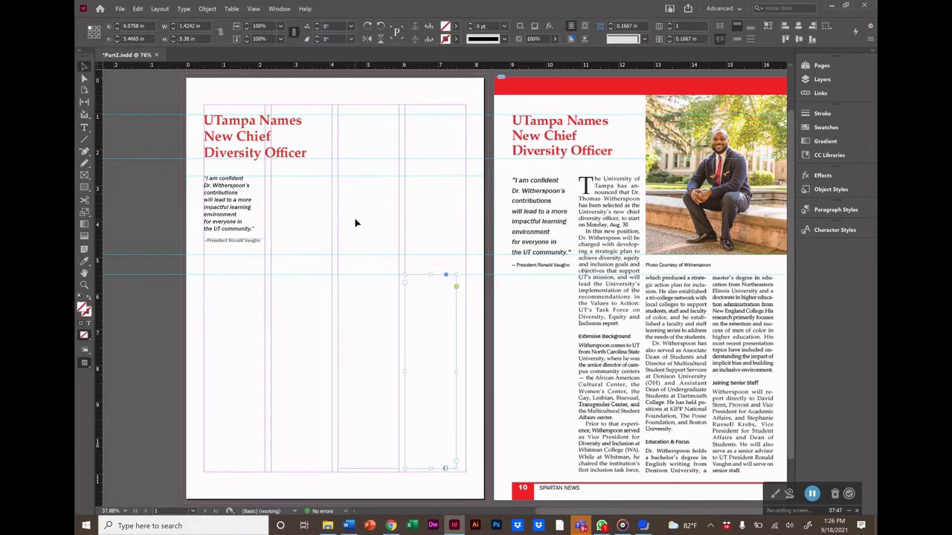
pyautogui.moveTo(458, 372)
pyautogui.mouseDown()
pyautogui.moveTo(484, 377)
pyautogui.moveTo(466, 376)
pyautogui.mouseUp()
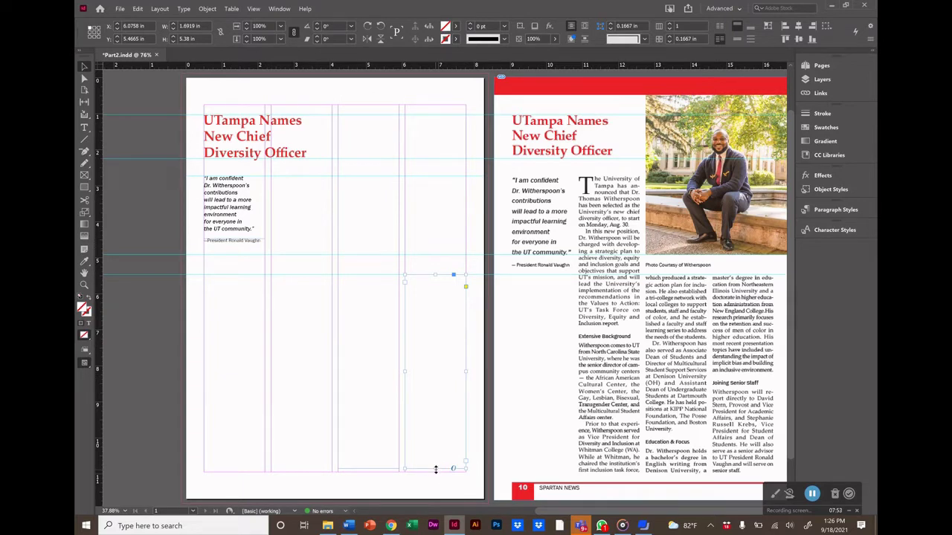
pyautogui.moveTo(435, 469); pyautogui.dragTo(366, 471)
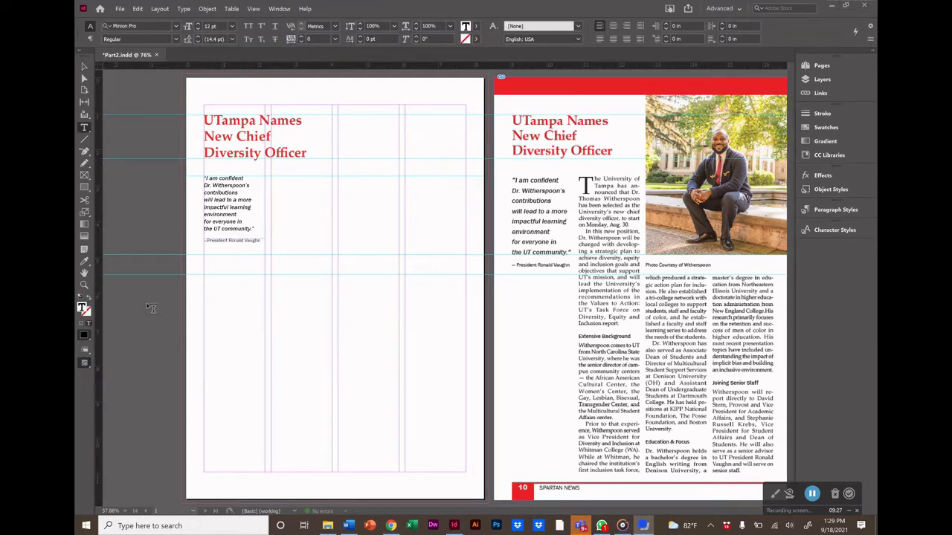
# Fill the column frame beside the pull quote with Latin placeholder text down to the bottom margin.
pyautogui.rightClick(287, 297)
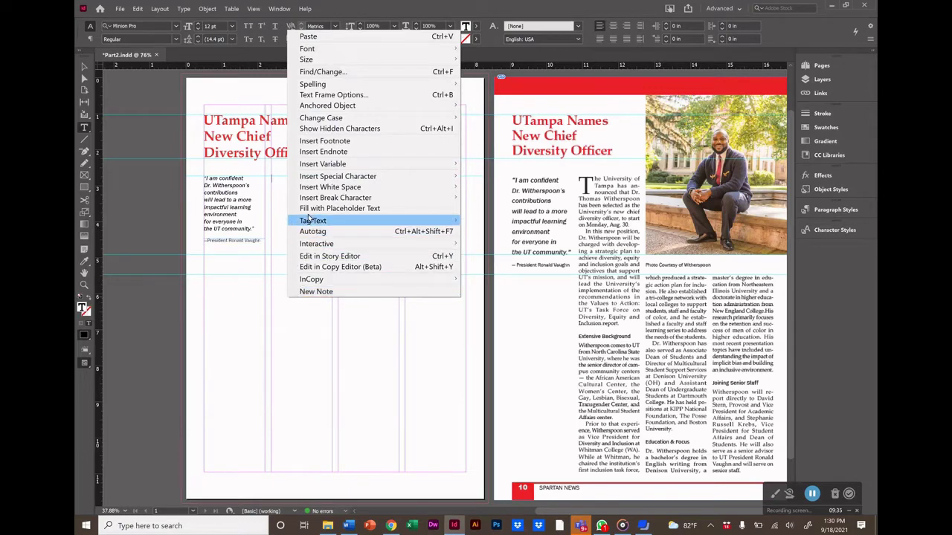
pyautogui.click(339, 208)
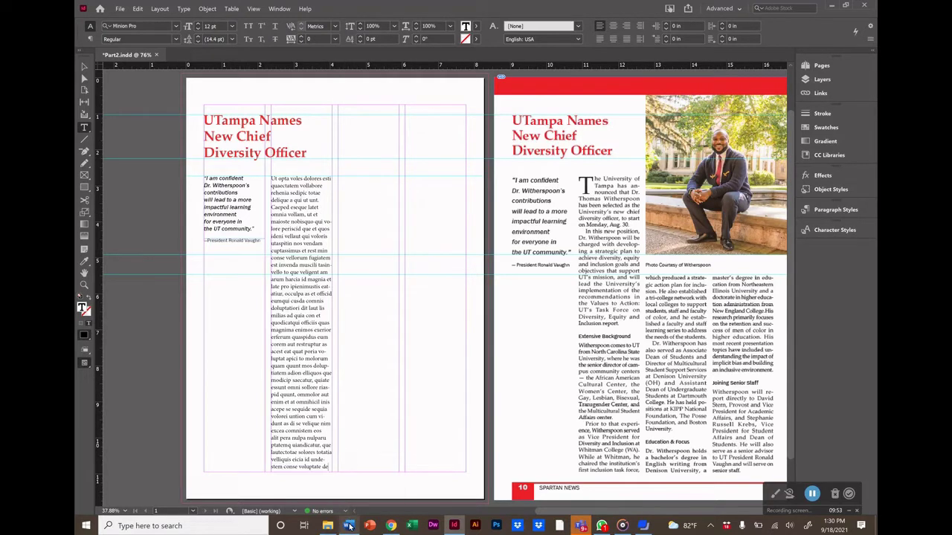
pyautogui.moveTo(350, 525)
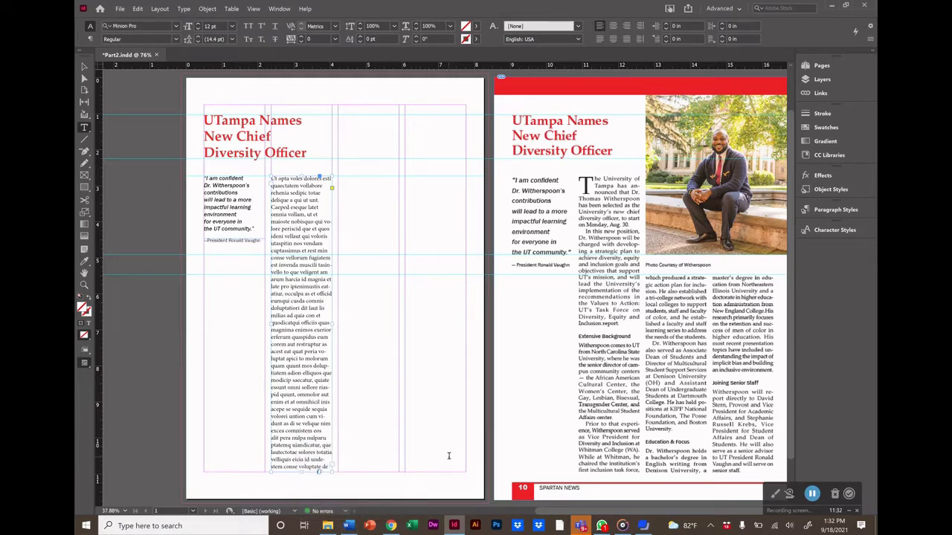
# Copy the Word article text from the 'The University of Tampa' paragraph downward.
pyautogui.click(349, 527)
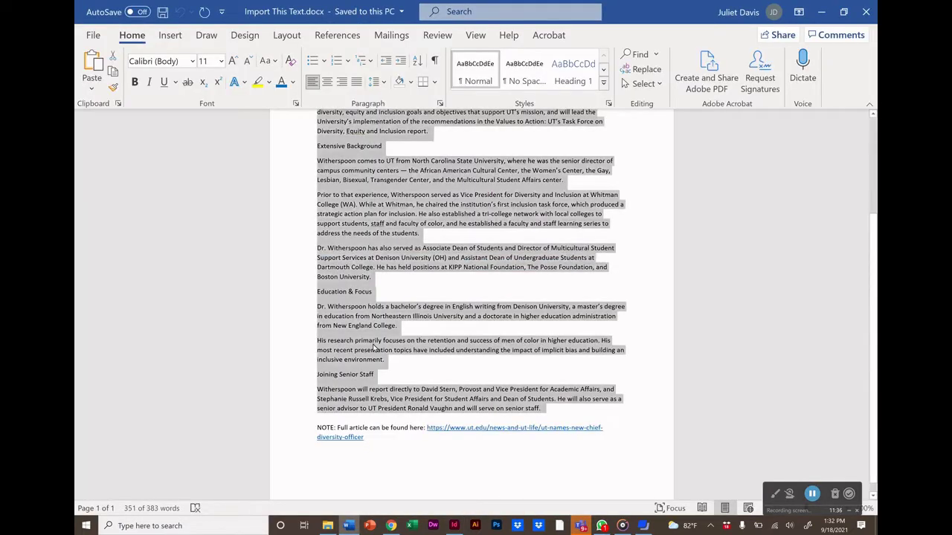
pyautogui.click(374, 348)
pyautogui.scroll(4, 374, 347)
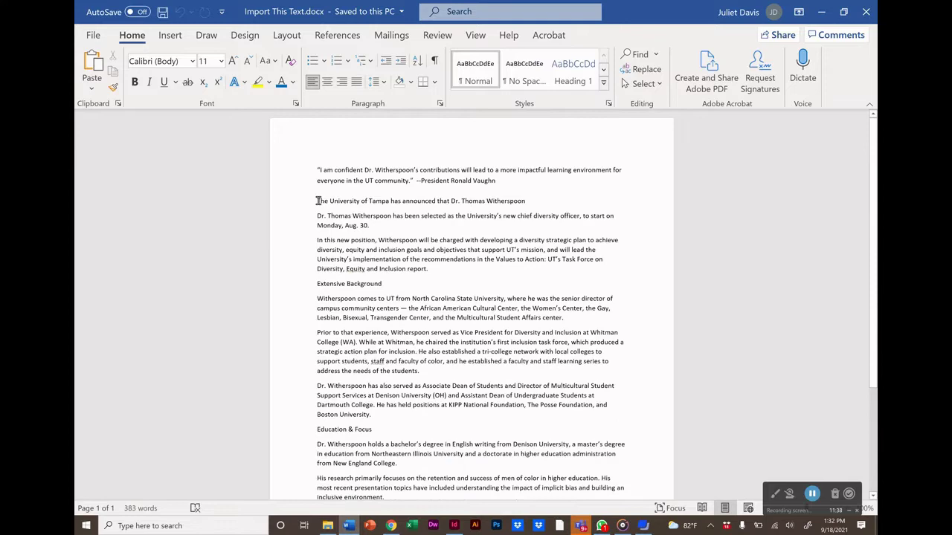
pyautogui.moveTo(317, 200); pyautogui.dragTo(543, 400)
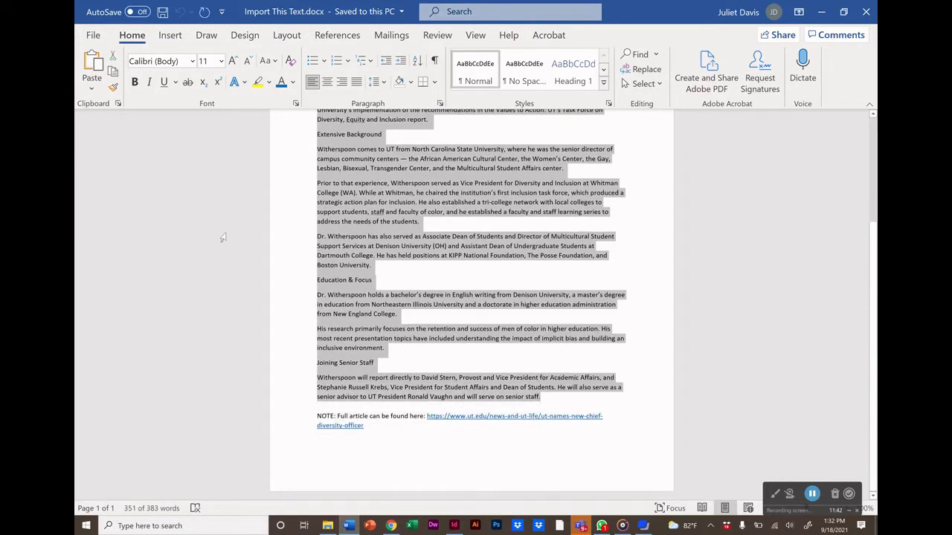
pyautogui.click(116, 74)
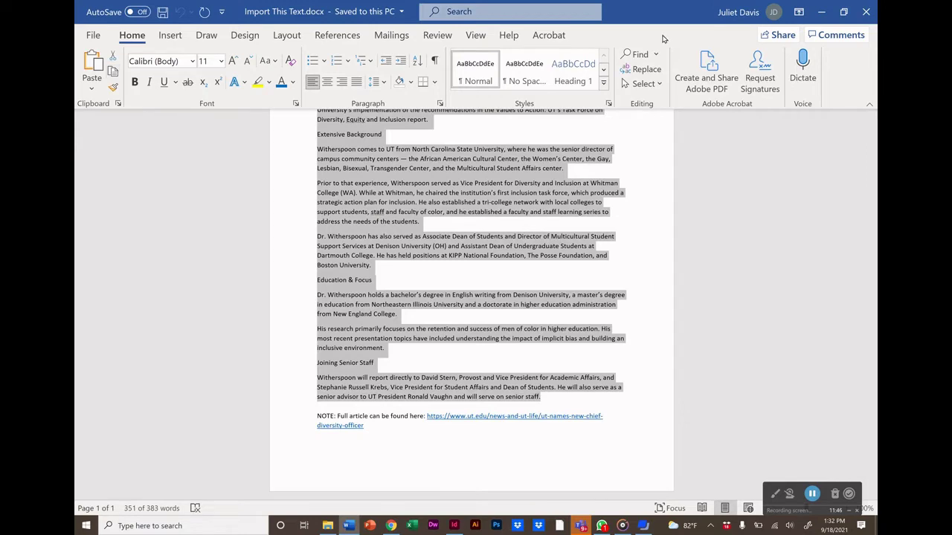
# Paste the Word article over the Latin placeholder text in the left-page column frame.
pyautogui.click(821, 11)
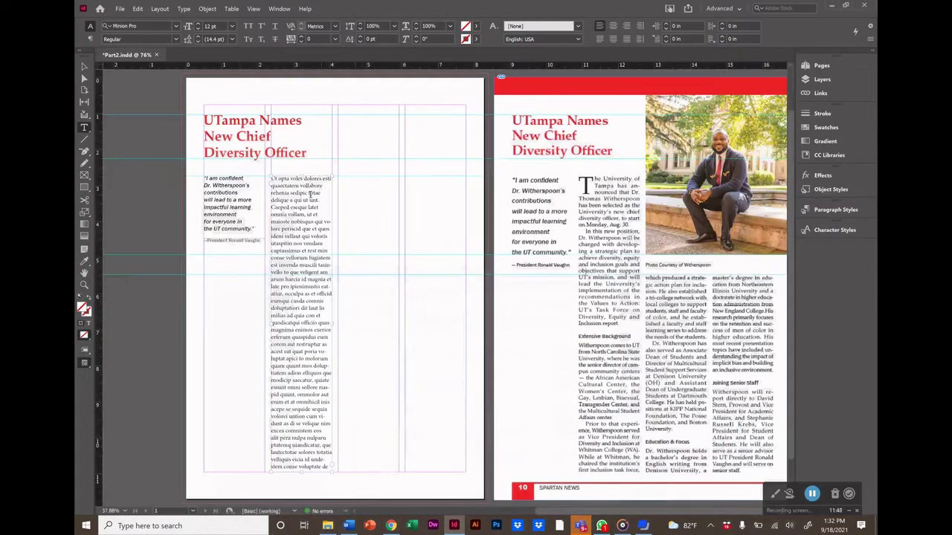
pyautogui.moveTo(271, 179); pyautogui.dragTo(341, 457)
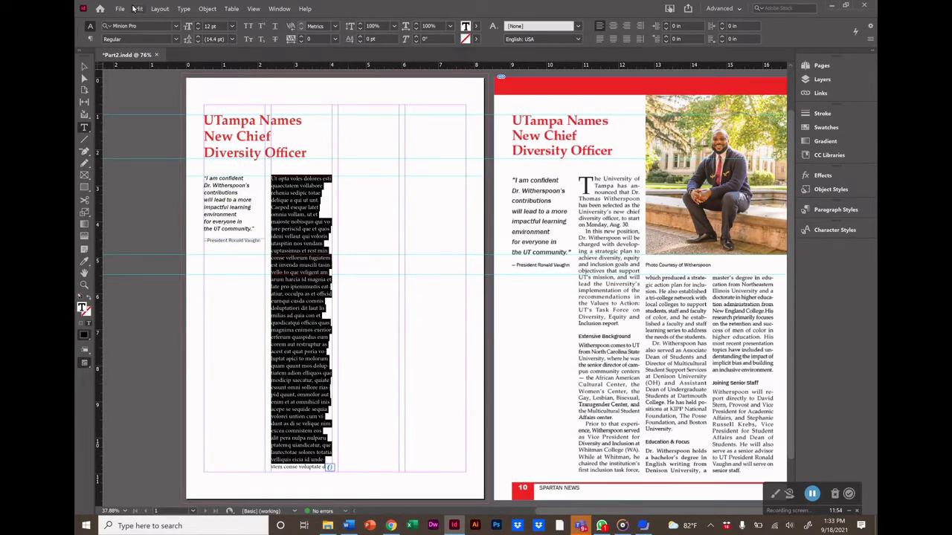
pyautogui.click(138, 9)
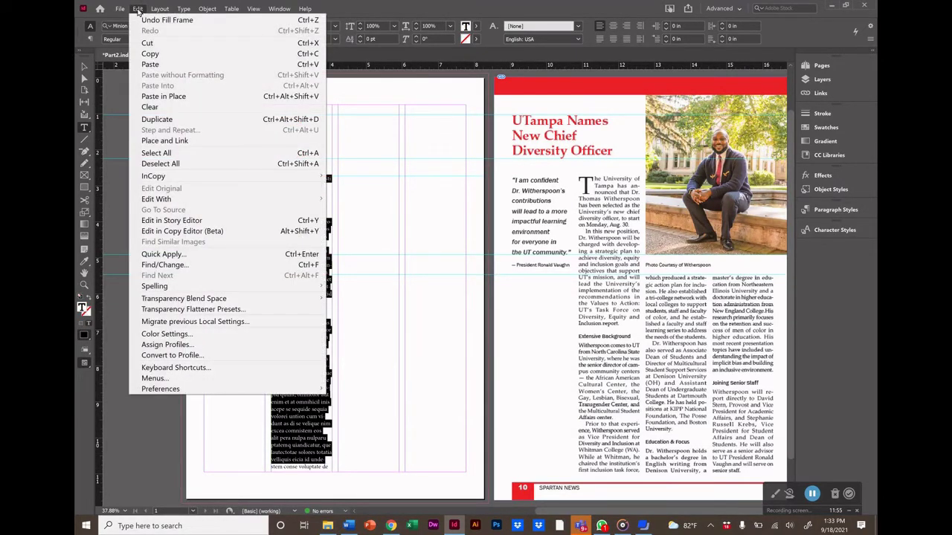
pyautogui.click(153, 65)
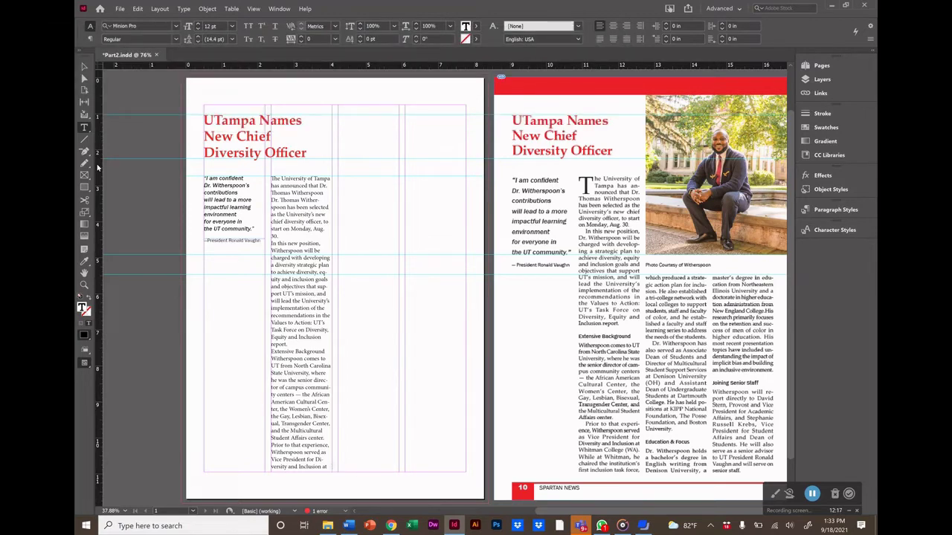
pyautogui.click(85, 69)
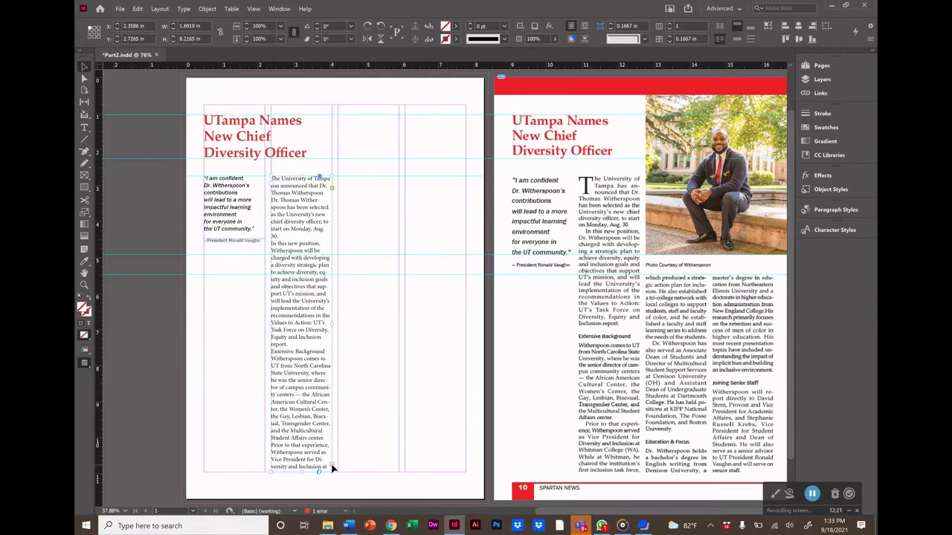
pyautogui.click(331, 467)
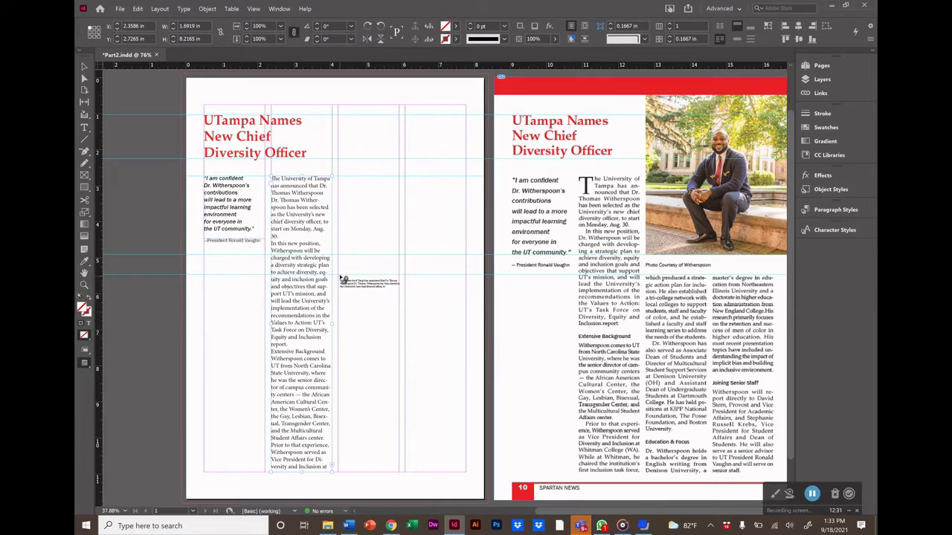
pyautogui.click(340, 276)
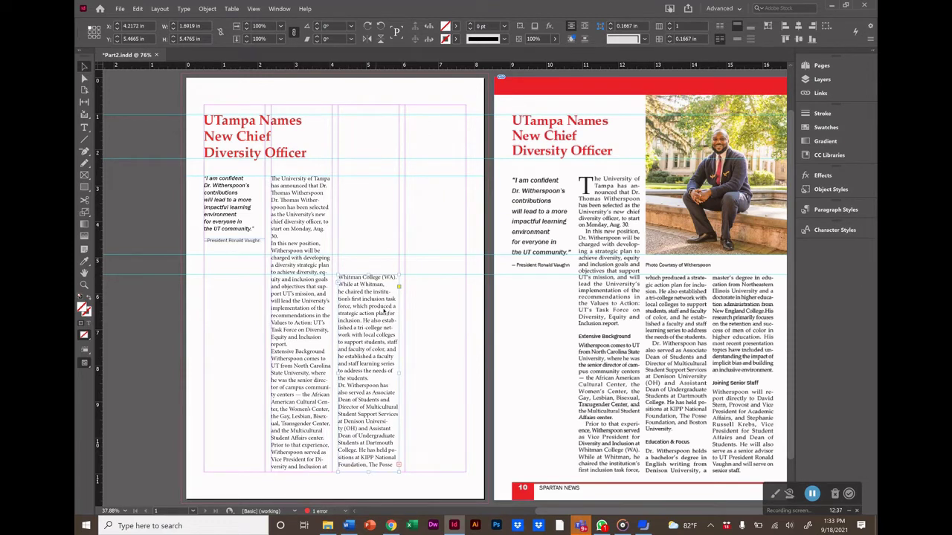
pyautogui.click(400, 466)
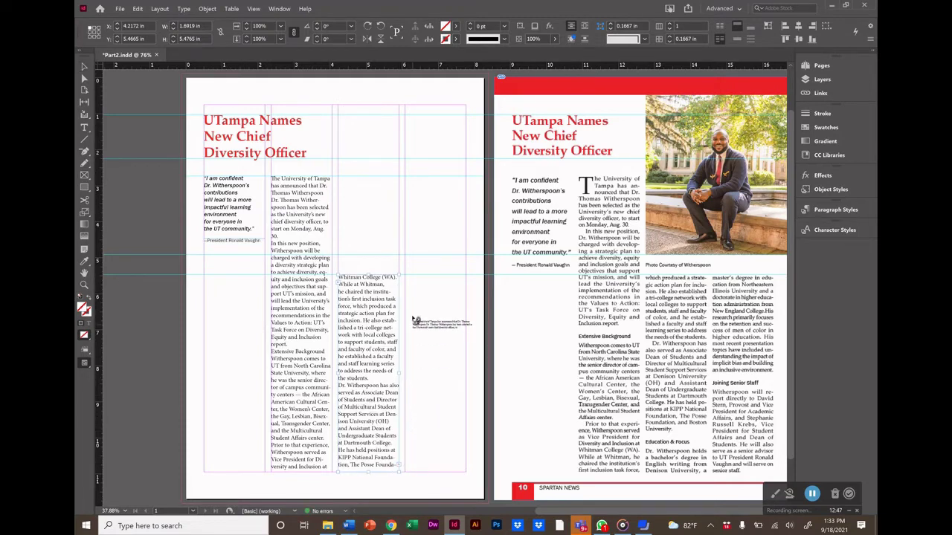
pyautogui.click(408, 280)
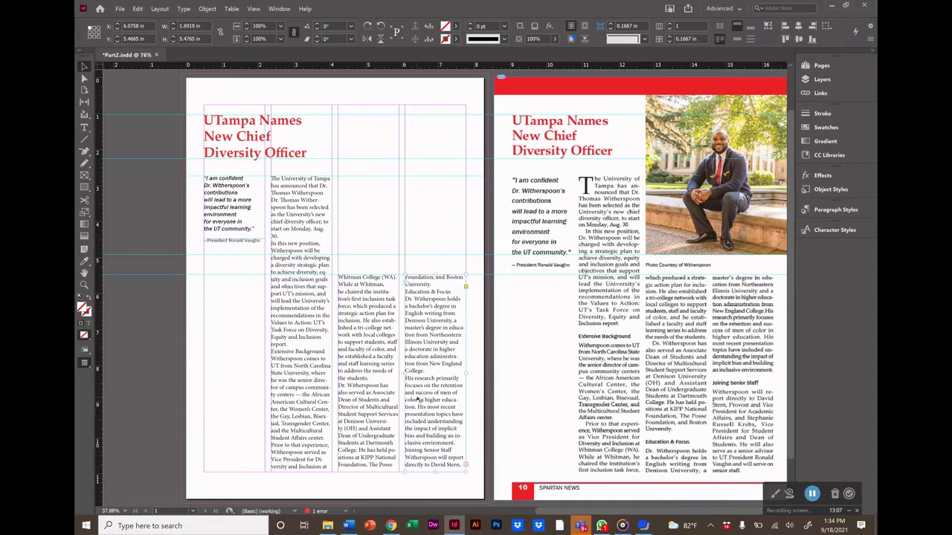
pyautogui.click(368, 329)
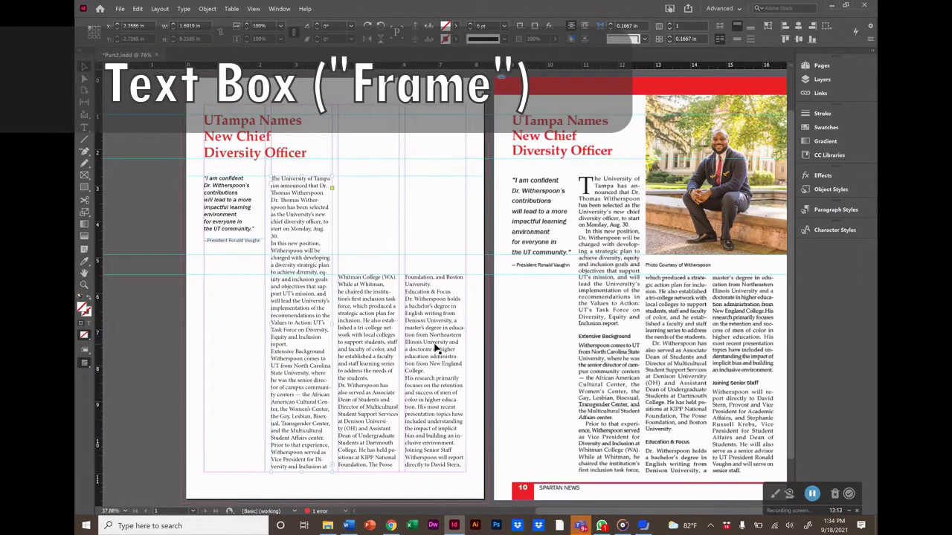
pyautogui.click(437, 348)
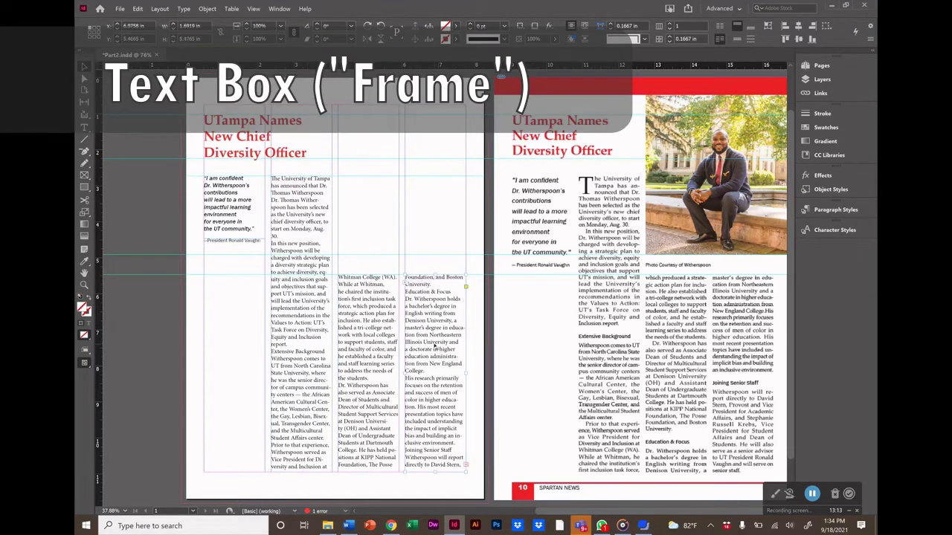
pyautogui.click(376, 311)
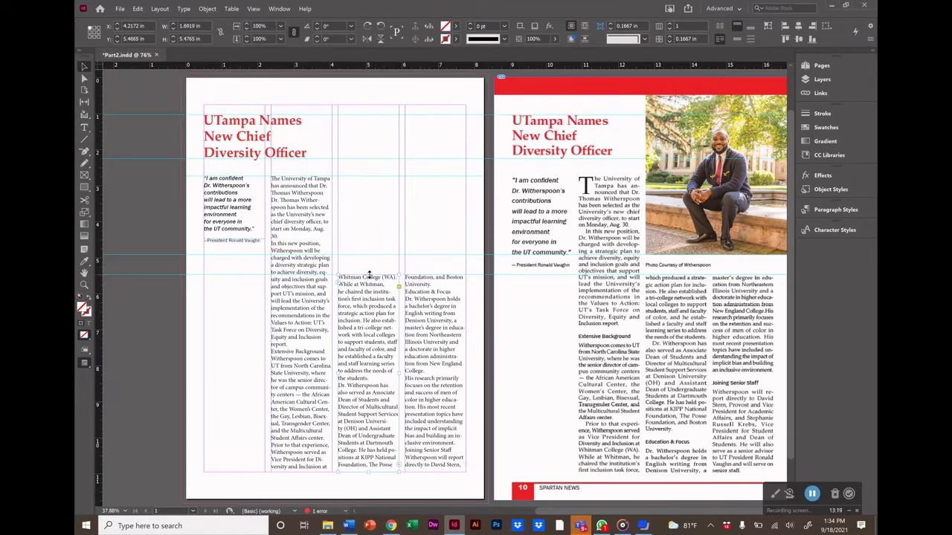
pyautogui.moveTo(369, 275)
pyautogui.mouseDown()
pyautogui.moveTo(376, 320)
pyautogui.moveTo(367, 275)
pyautogui.mouseUp()
pyautogui.moveTo(301, 185)
pyautogui.mouseDown()
pyautogui.moveTo(309, 240)
pyautogui.moveTo(294, 179)
pyautogui.mouseUp()
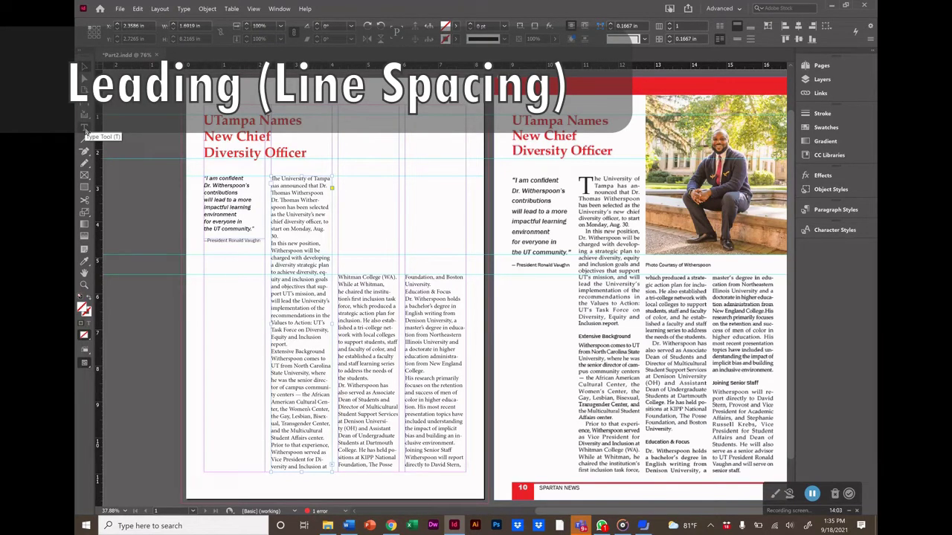
# Select the whole body story and raise its leading to 20 pt, then 24 pt.
pyautogui.click(84, 129)
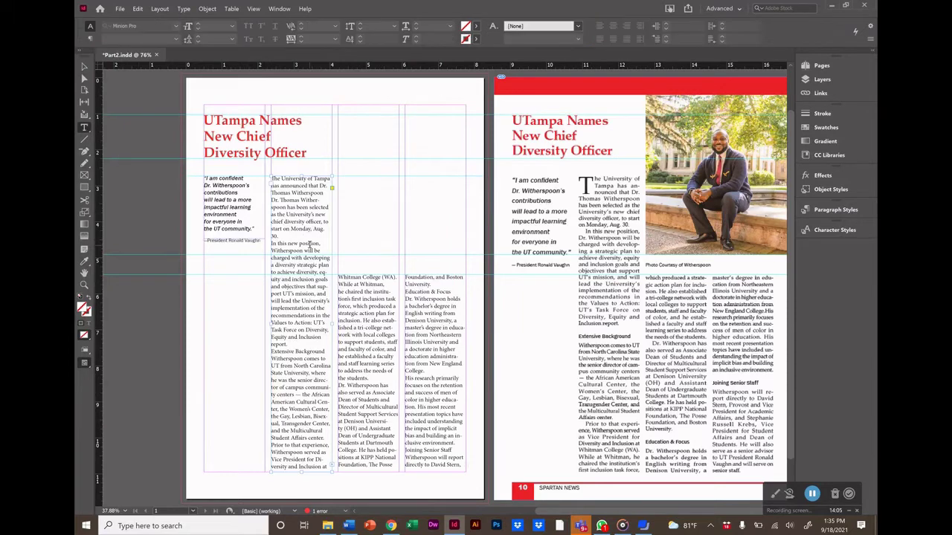
pyautogui.moveTo(271, 179); pyautogui.dragTo(462, 467)
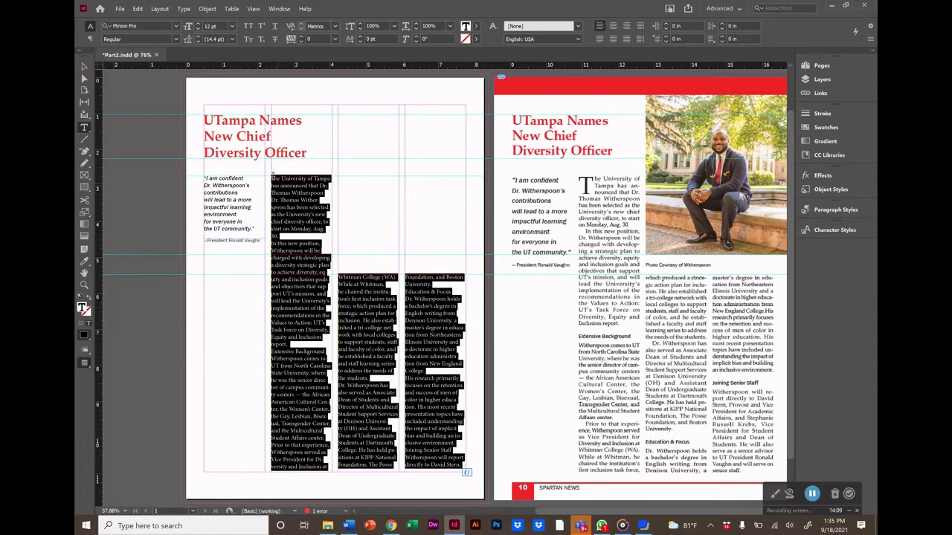
pyautogui.click(198, 37)
pyautogui.click(198, 37)
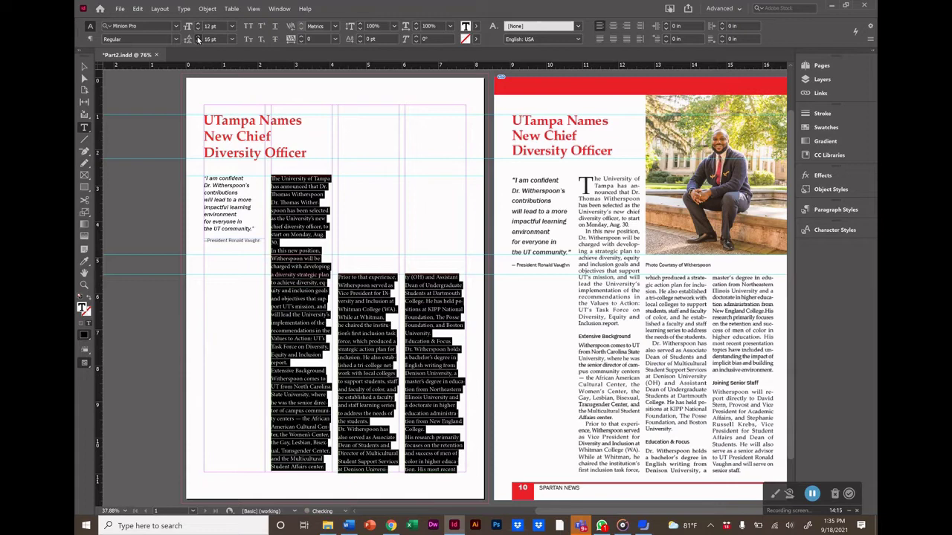
pyautogui.click(197, 37)
pyautogui.click(198, 37)
pyautogui.click(198, 37)
pyautogui.click(198, 37)
pyautogui.click(198, 37)
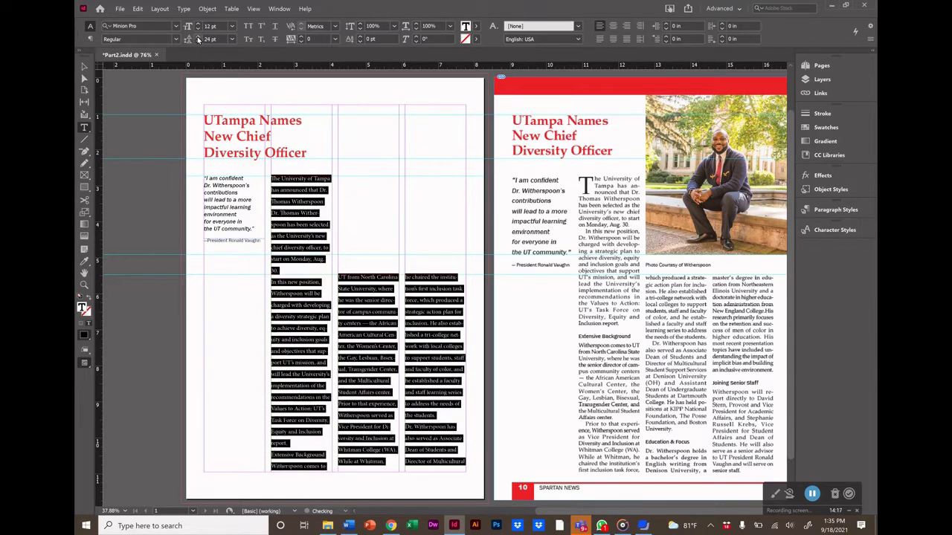
pyautogui.click(198, 37)
# Lower the body leading to 16 pt, then 11 pt, and finally reset it to Auto.
pyautogui.click(198, 42)
pyautogui.click(198, 41)
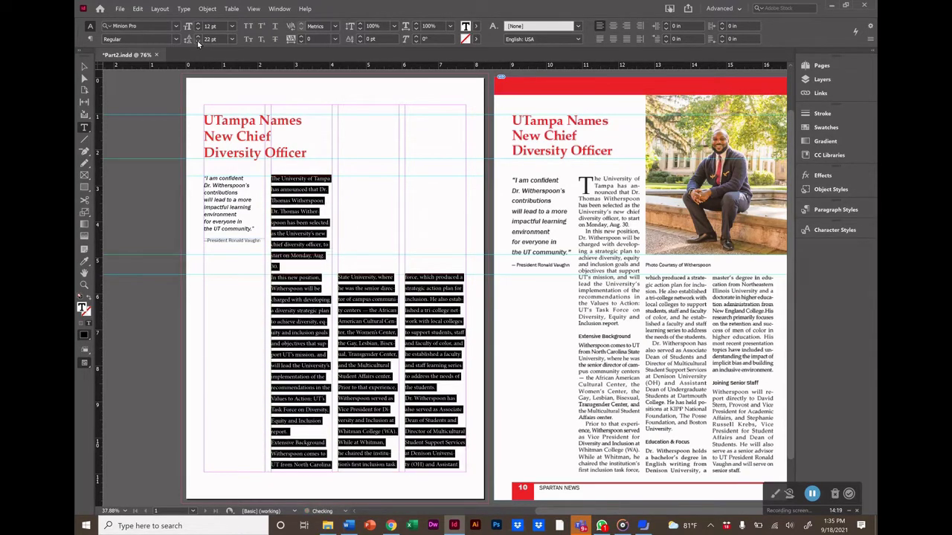
pyautogui.click(197, 42)
pyautogui.click(198, 42)
pyautogui.click(198, 42)
pyautogui.click(197, 42)
pyautogui.click(198, 42)
pyautogui.click(197, 42)
pyautogui.click(198, 42)
pyautogui.click(198, 43)
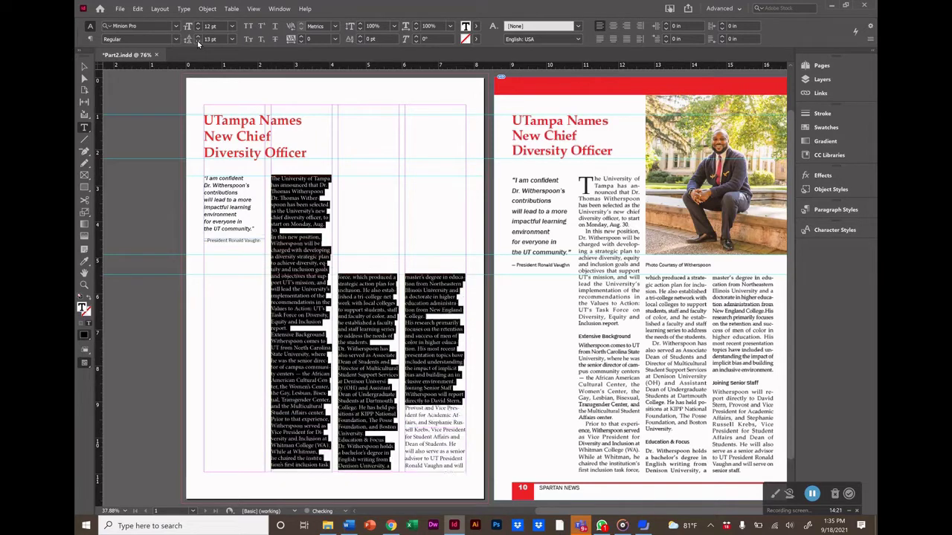
pyautogui.click(197, 43)
pyautogui.click(198, 42)
pyautogui.click(197, 43)
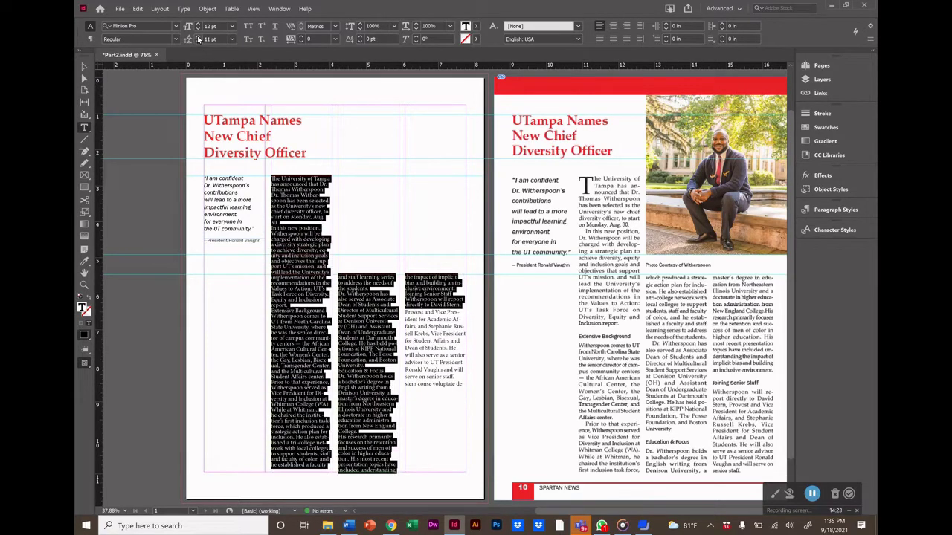
pyautogui.click(233, 39)
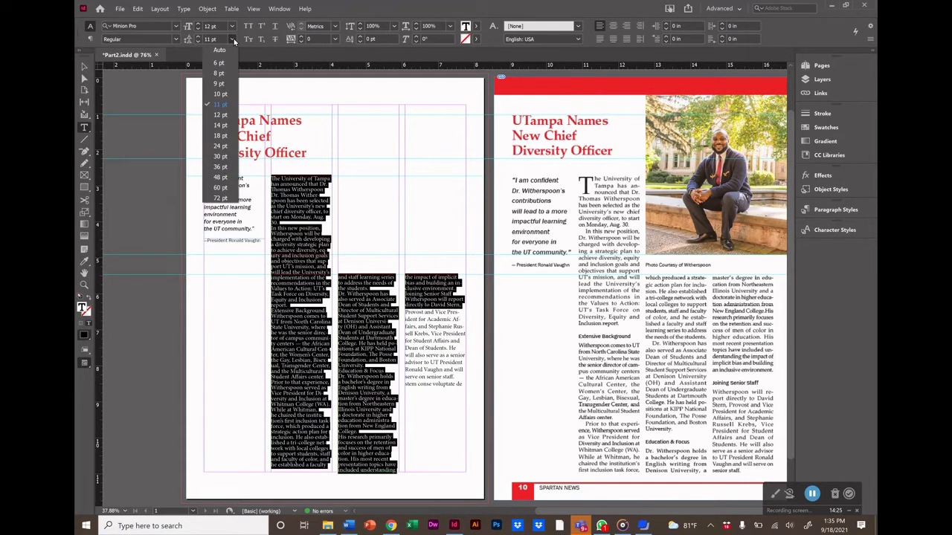
pyautogui.click(221, 50)
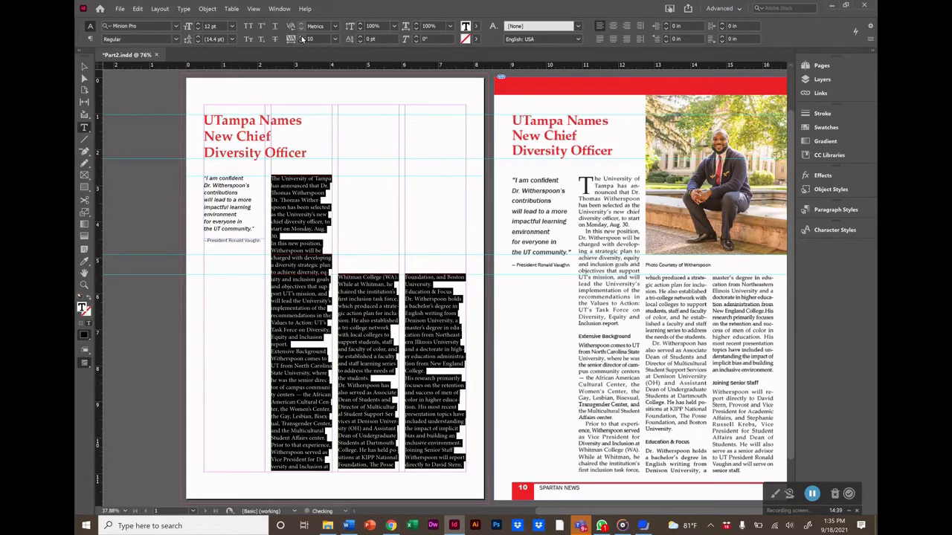
# Step the body story's tracking through values like 270, 120, 180 and 200 up to very loose spacing.
pyautogui.click(302, 37)
pyautogui.click(302, 37)
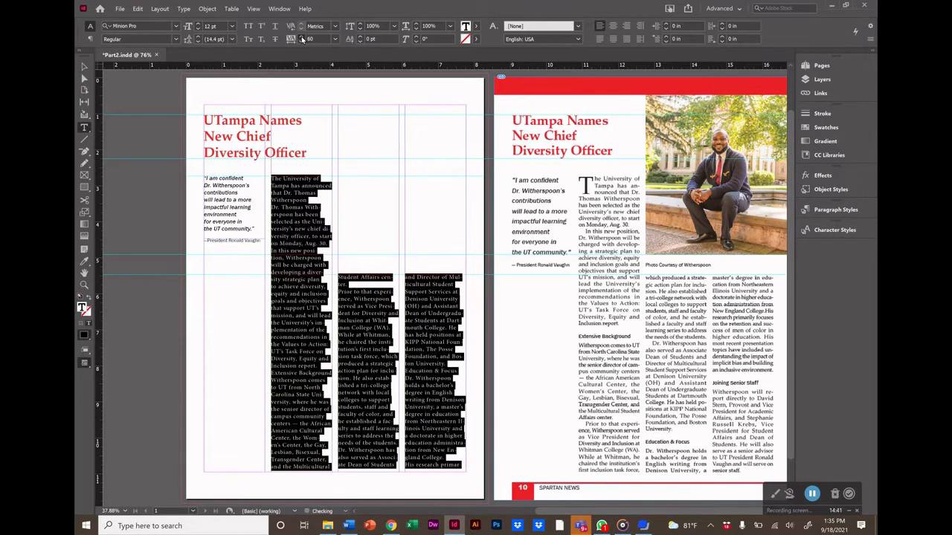
pyautogui.click(302, 37)
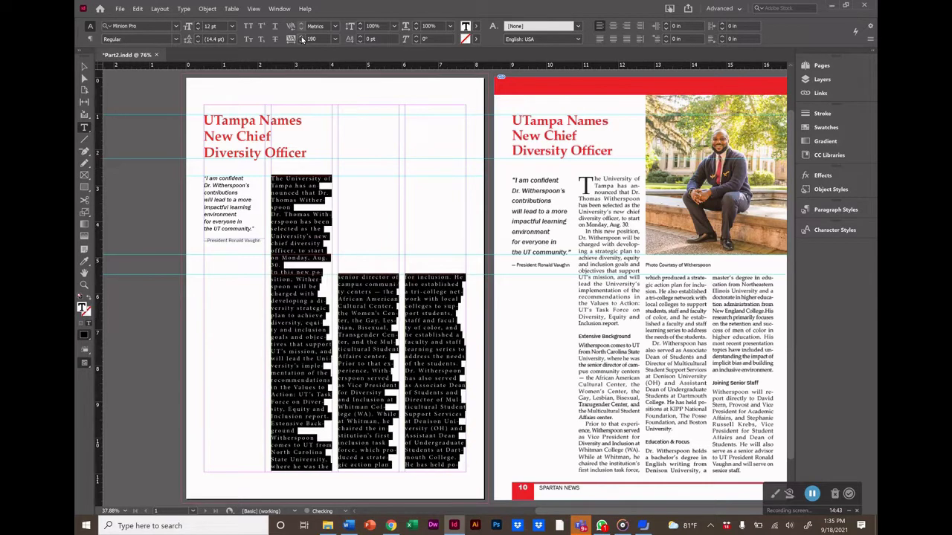
pyautogui.click(302, 38)
pyautogui.click(302, 37)
pyautogui.click(302, 37)
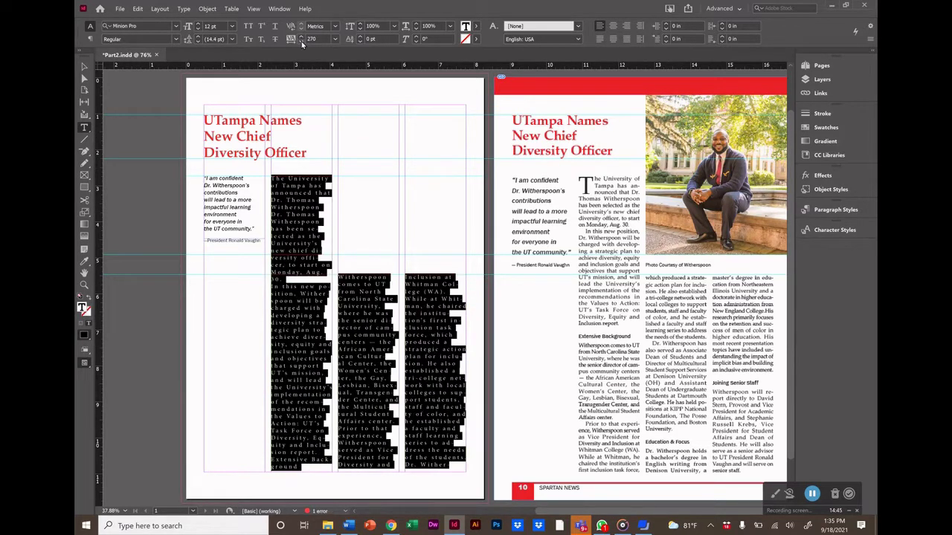
pyautogui.click(301, 41)
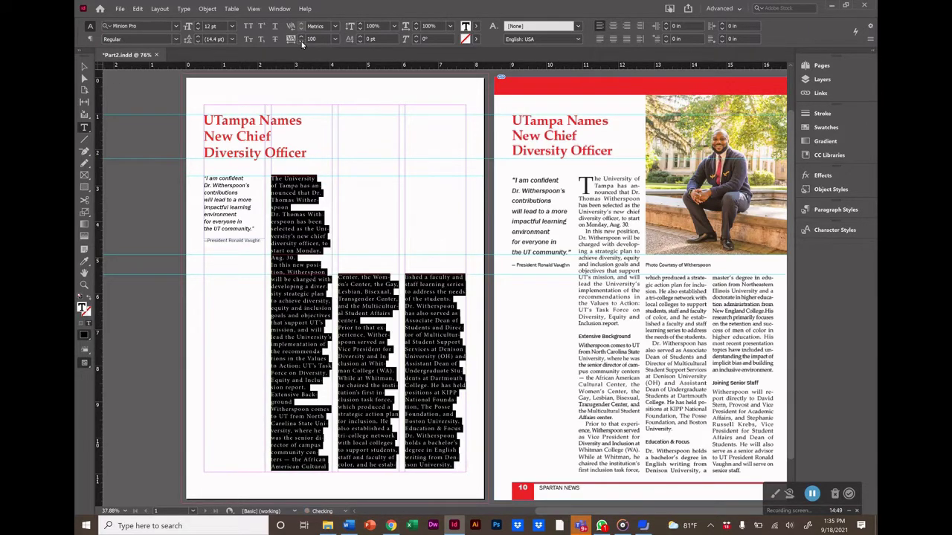
pyautogui.click(301, 37)
pyautogui.click(301, 37)
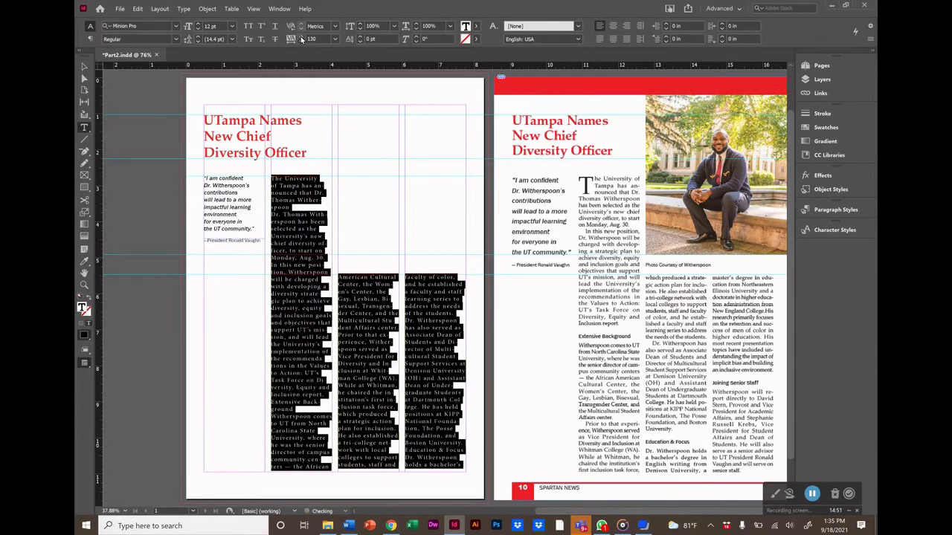
pyautogui.click(301, 38)
pyautogui.click(301, 38)
pyautogui.click(301, 37)
pyautogui.click(301, 37)
pyautogui.click(301, 37)
pyautogui.click(301, 37)
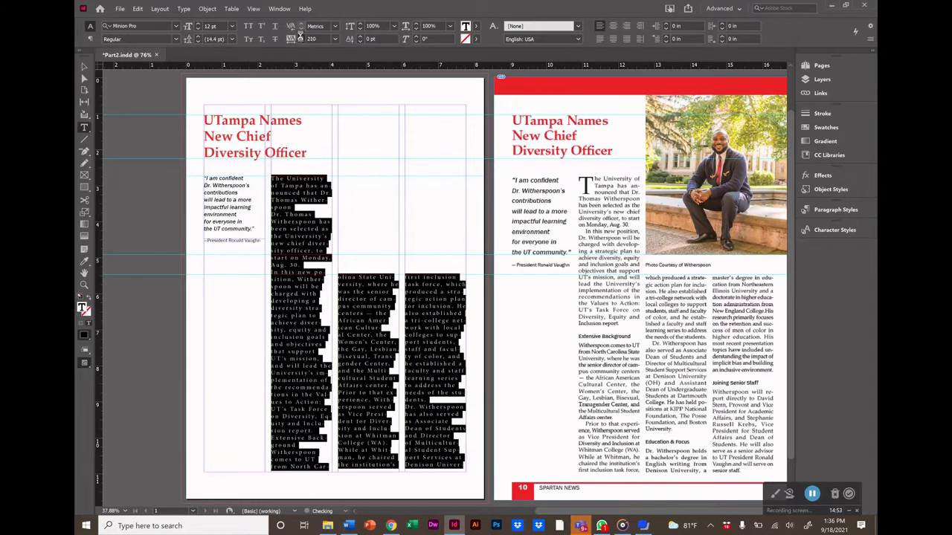
pyautogui.click(301, 37)
pyautogui.click(301, 38)
pyautogui.click(301, 37)
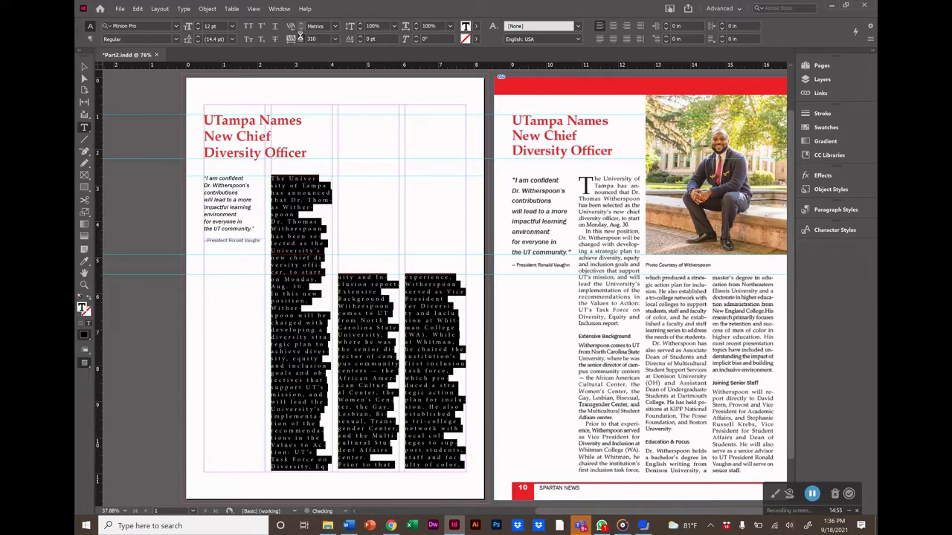
pyautogui.click(301, 37)
pyautogui.click(301, 37)
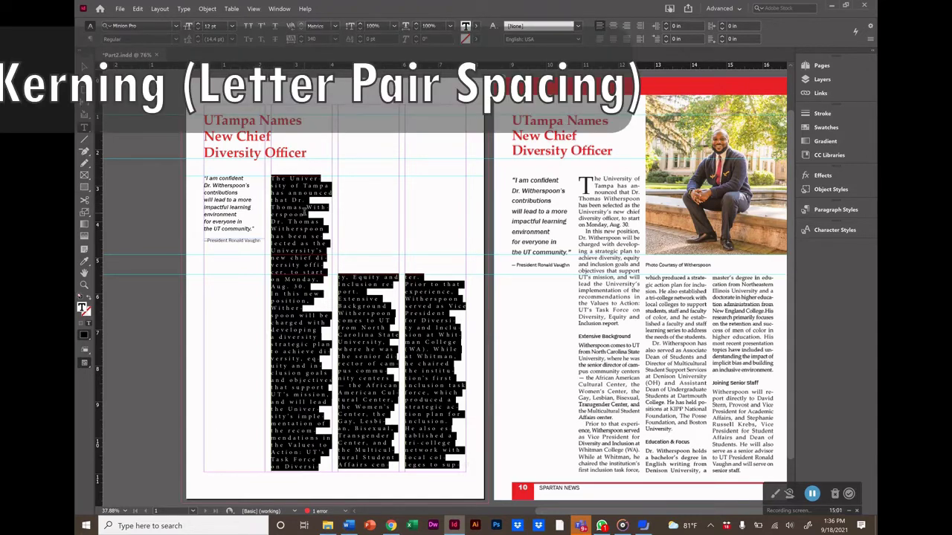
# Kern a body-text letter pair down to -330, then reset it to Metrics kerning.
pyautogui.click(290, 179)
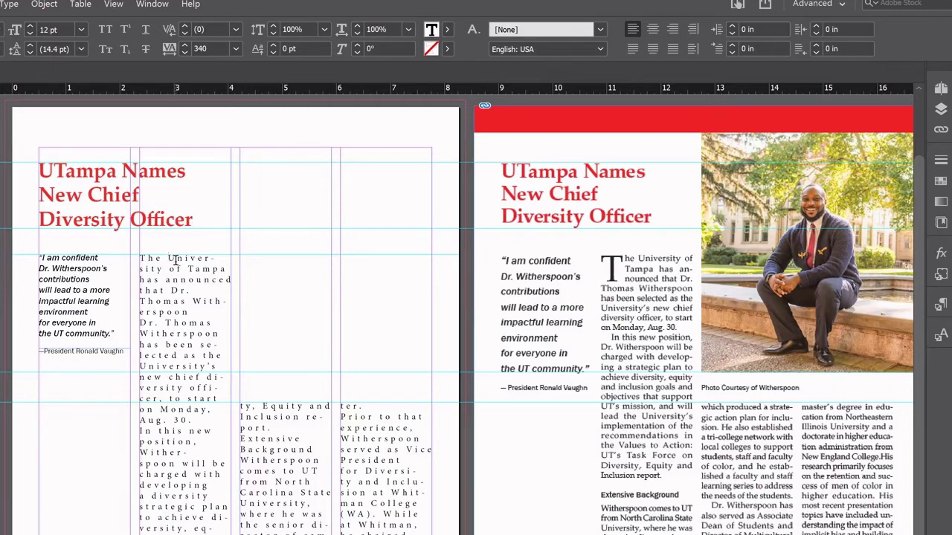
pyautogui.click(178, 283)
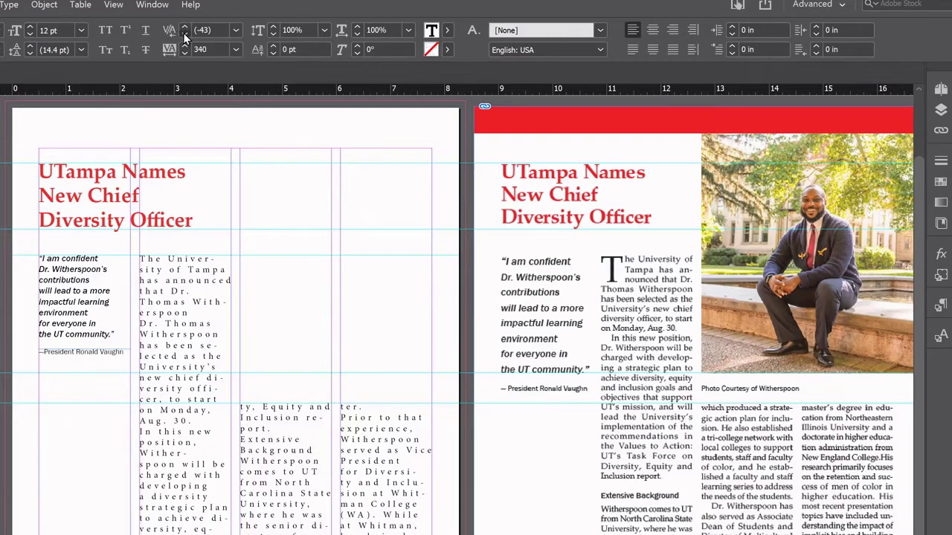
pyautogui.click(182, 32)
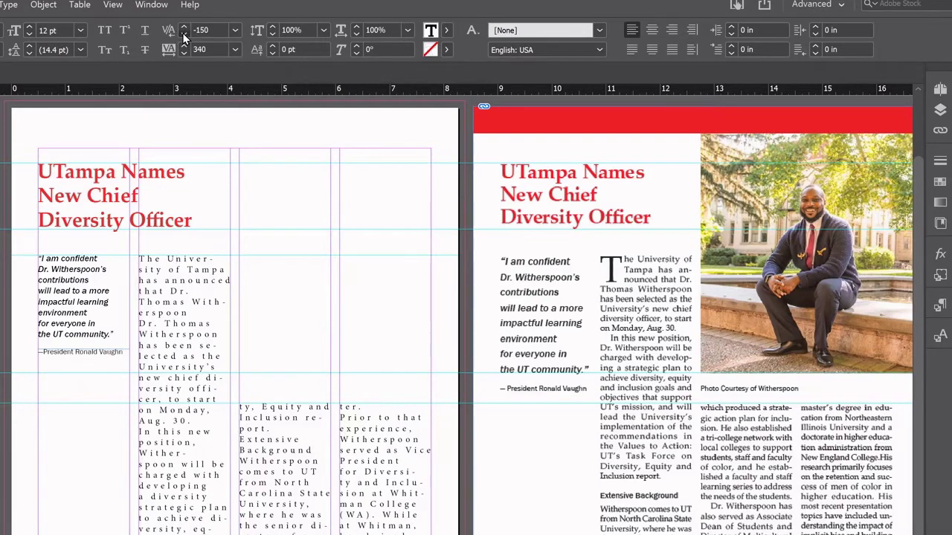
pyautogui.click(183, 36)
pyautogui.click(184, 36)
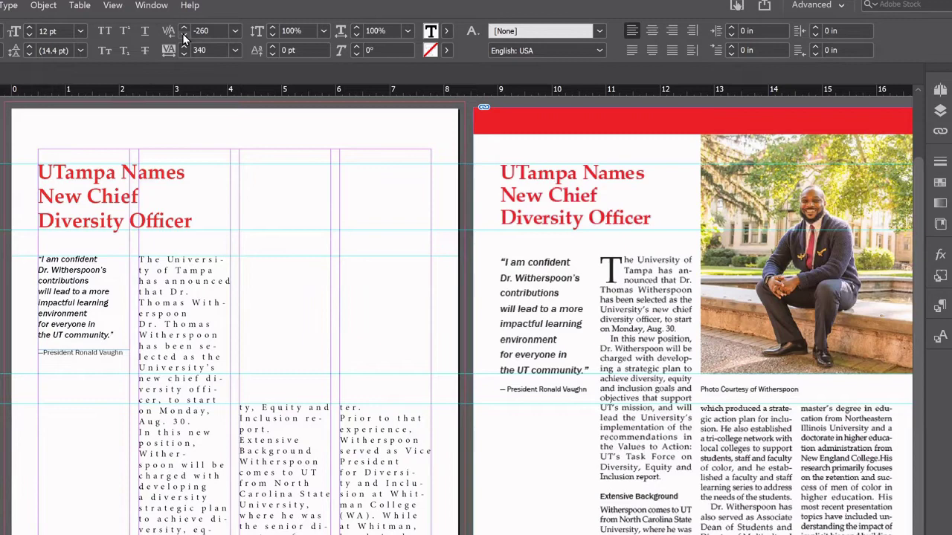
pyautogui.click(184, 37)
pyautogui.click(184, 37)
pyautogui.click(183, 36)
pyautogui.click(183, 36)
pyautogui.click(184, 36)
pyautogui.click(234, 31)
pyautogui.click(224, 64)
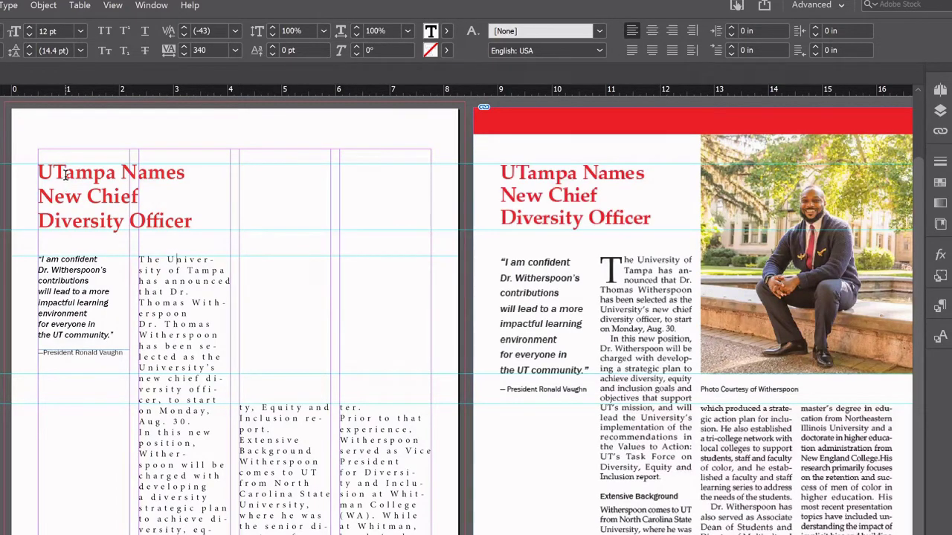
# Kern the U–T pair in the UTampa headline to -110, then -150.
pyautogui.click(65, 175)
pyautogui.click(183, 35)
pyautogui.click(184, 35)
pyautogui.click(183, 35)
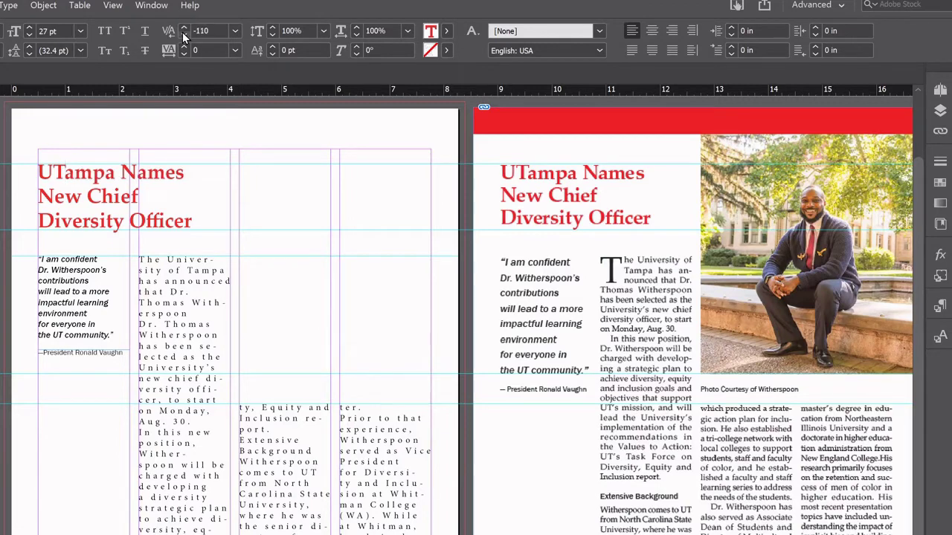
pyautogui.click(184, 35)
pyautogui.click(184, 35)
pyautogui.click(184, 35)
pyautogui.click(184, 35)
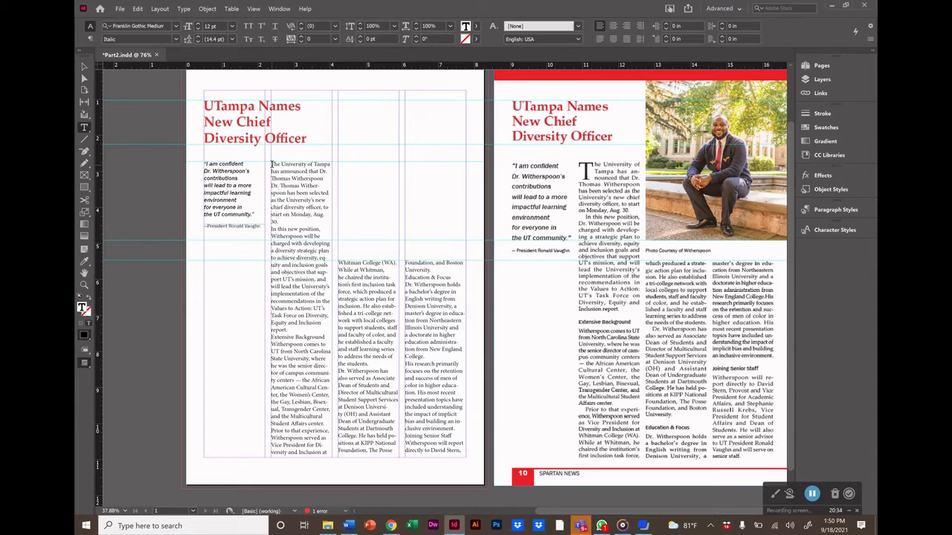
# Set the selected body story to 11 pt.
pyautogui.moveTo(271, 163); pyautogui.dragTo(462, 478)
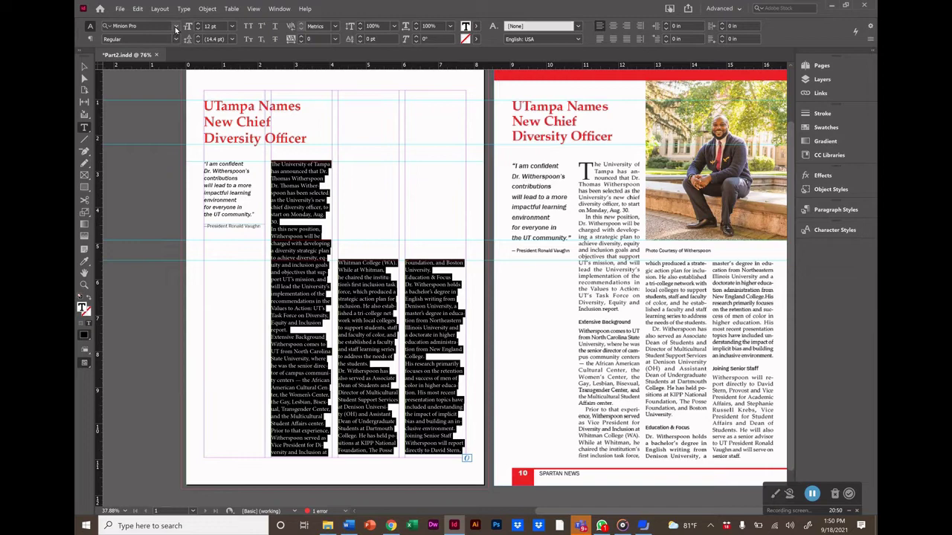
pyautogui.click(219, 27)
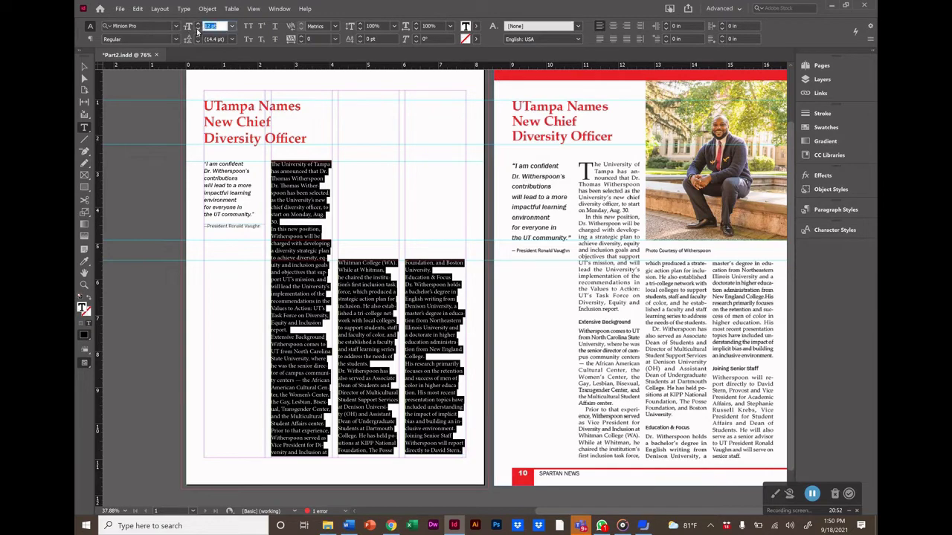
pyautogui.write('11')
pyautogui.press('Return')
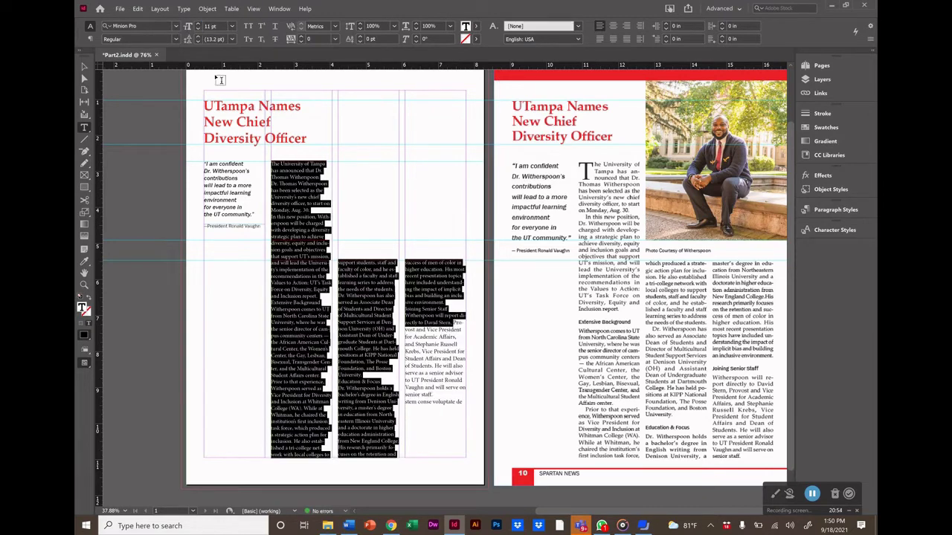
# Set the end text from 'Stern' onward to 11 pt and select the entire story.
pyautogui.click(386, 316)
pyautogui.moveTo(444, 323); pyautogui.dragTo(467, 405)
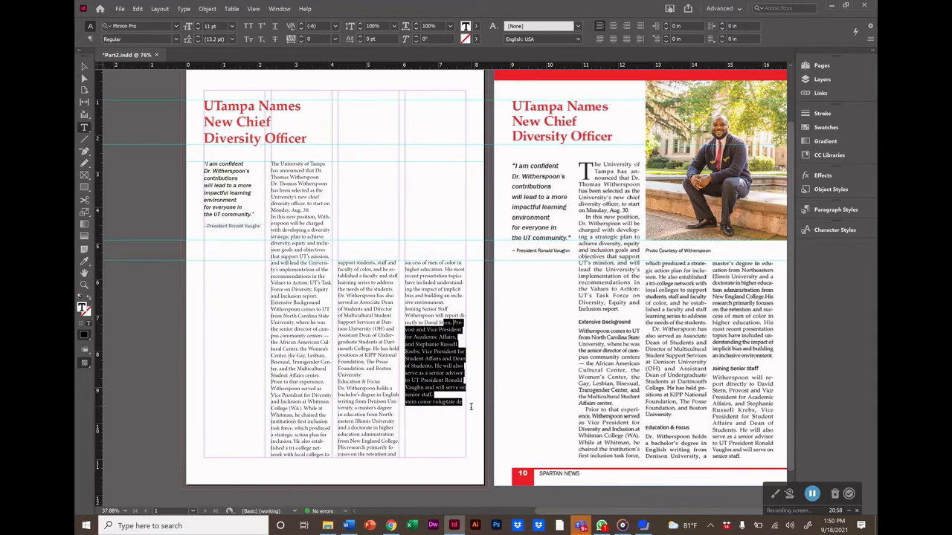
pyautogui.click(216, 27)
pyautogui.write('11')
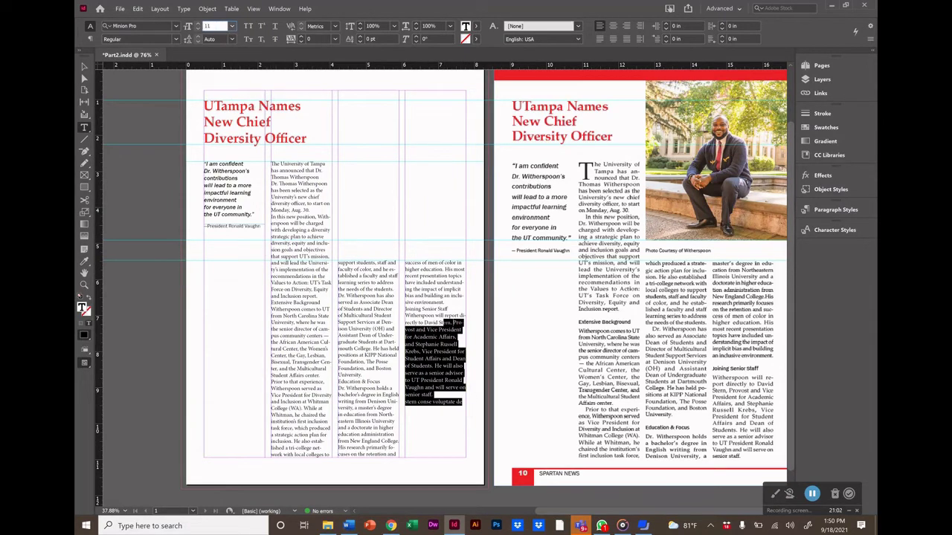
pyautogui.press('Return')
pyautogui.click(283, 296)
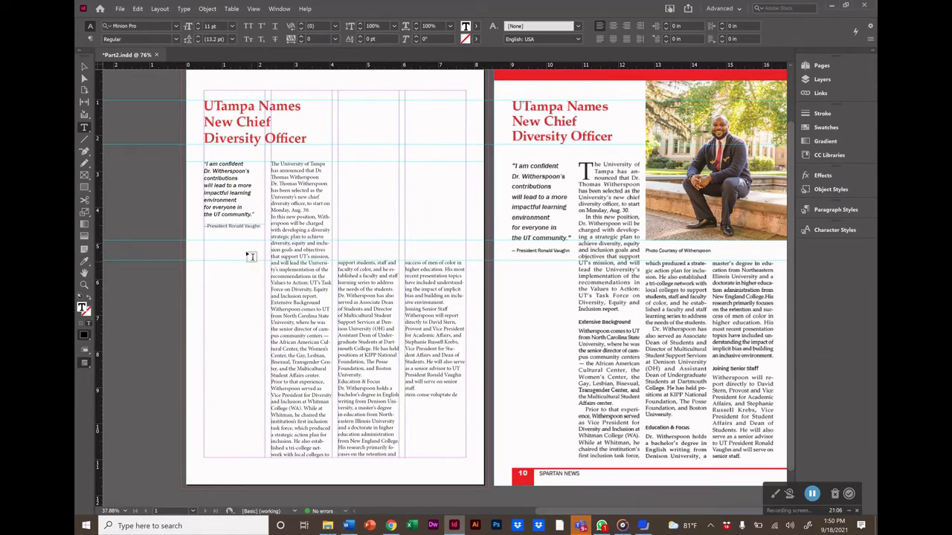
pyautogui.hotkey('ctrl', 'a')
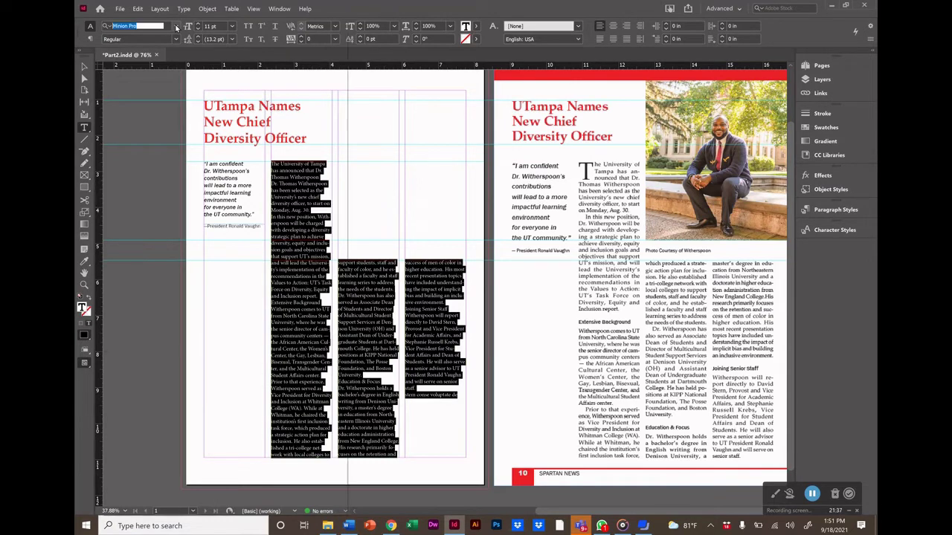
# Apply Palatino Linotype Regular to the 11 pt body story.
pyautogui.click(176, 27)
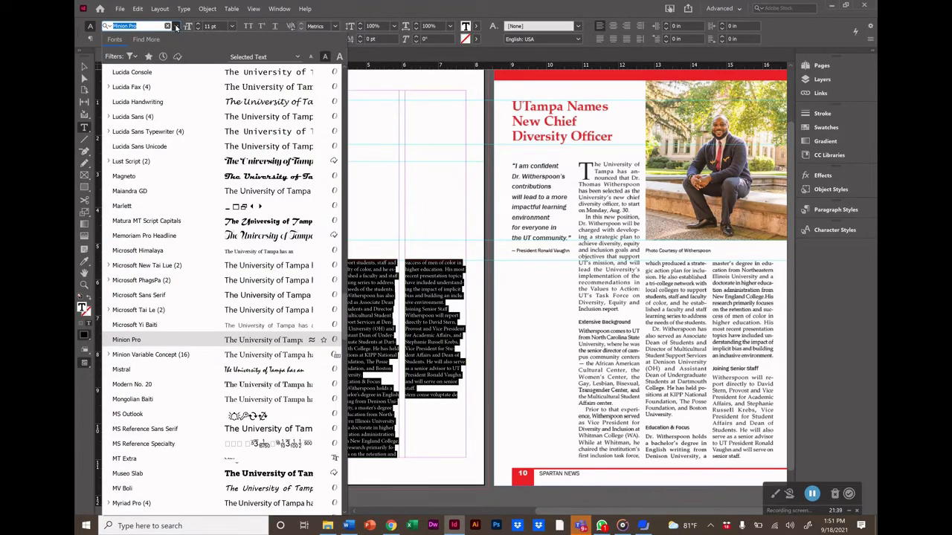
pyautogui.write('Palatin')
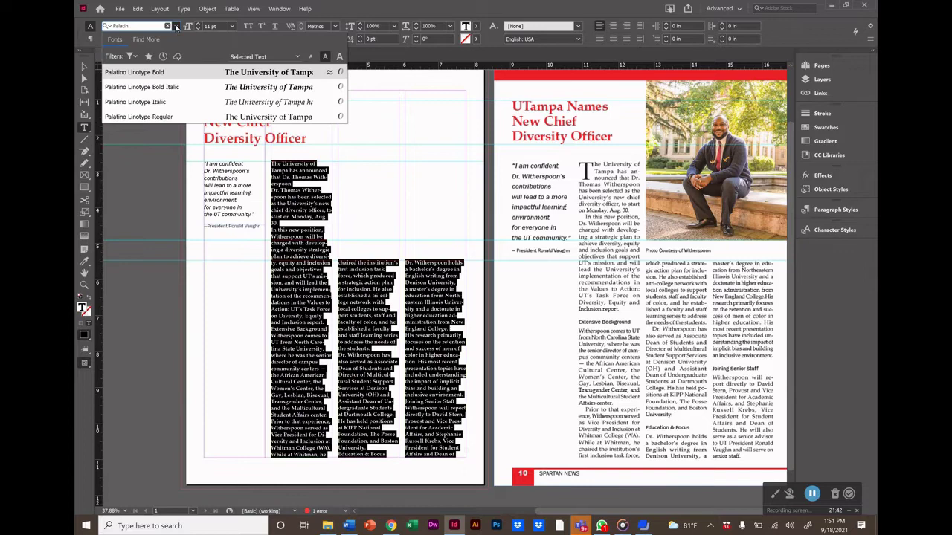
pyautogui.click(168, 119)
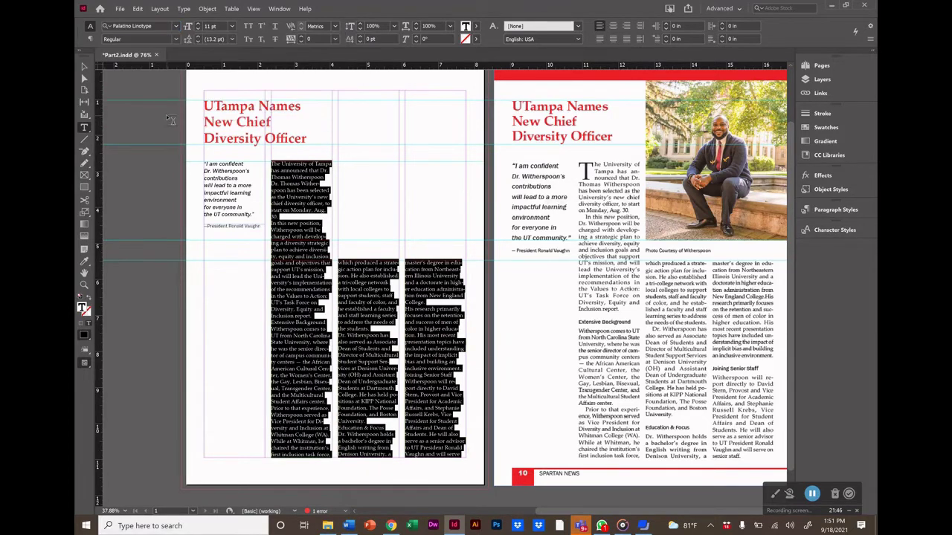
pyautogui.click(264, 357)
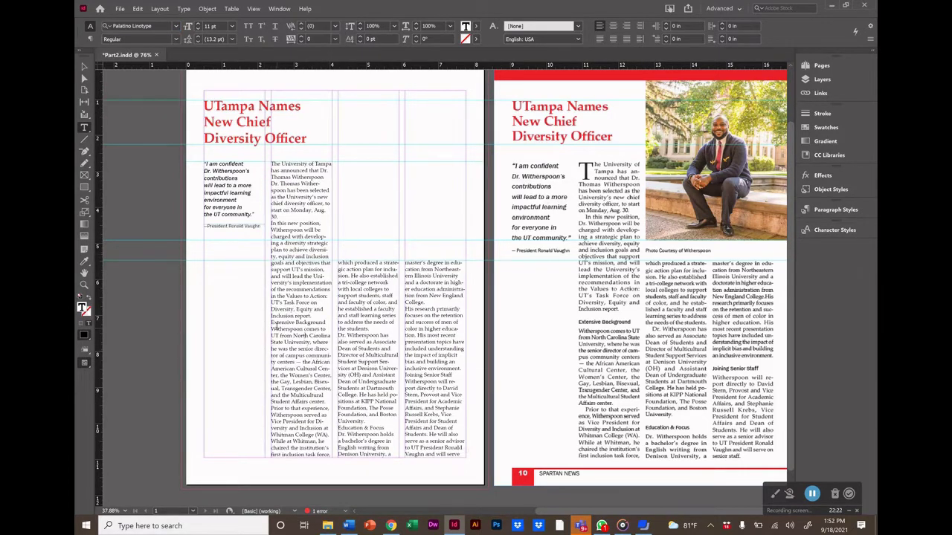
pyautogui.moveTo(272, 322); pyautogui.dragTo(330, 323)
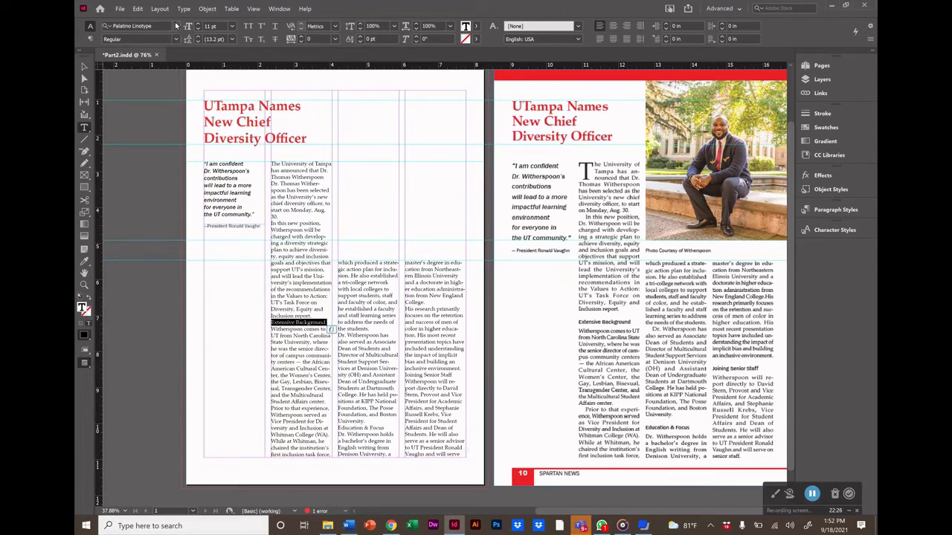
# Set the Extensive Background and Education & Focus subheadings in Franklin Gothic Medium.
pyautogui.click(176, 26)
pyautogui.write('Franklin')
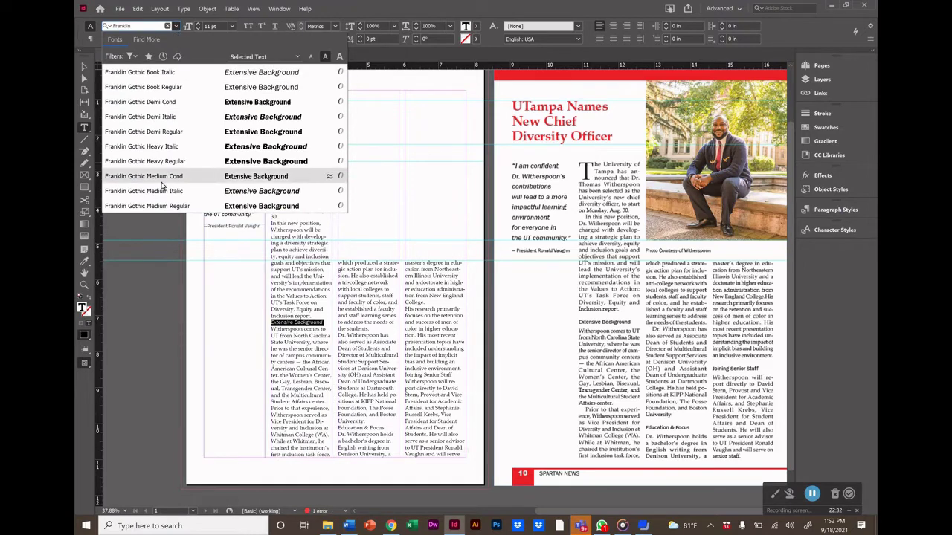
pyautogui.click(164, 207)
pyautogui.moveTo(338, 429); pyautogui.dragTo(385, 429)
pyautogui.click(175, 26)
pyautogui.click(130, 28)
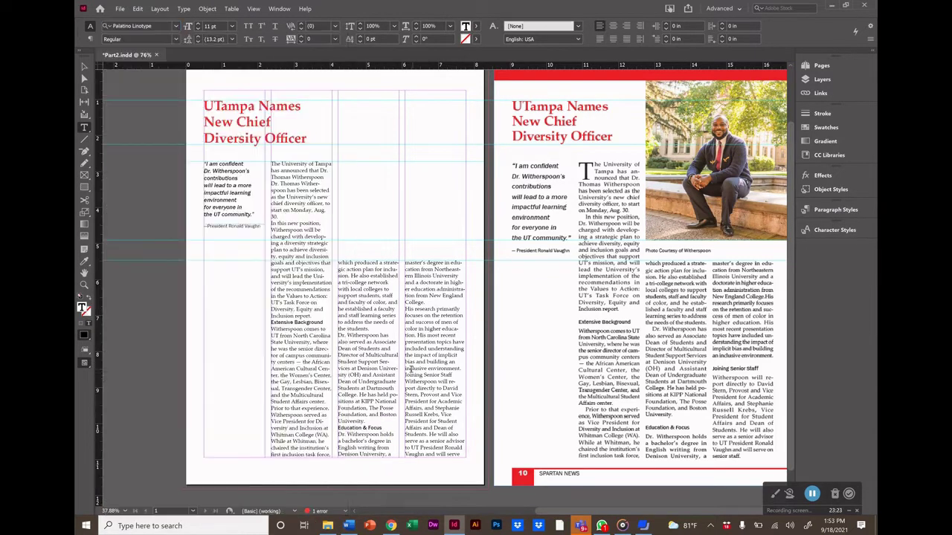
# Set the Joining Senior Staff subheading in Franklin Gothic Medium as well.
pyautogui.doubleClick(413, 374)
pyautogui.moveTo(414, 375); pyautogui.dragTo(450, 375)
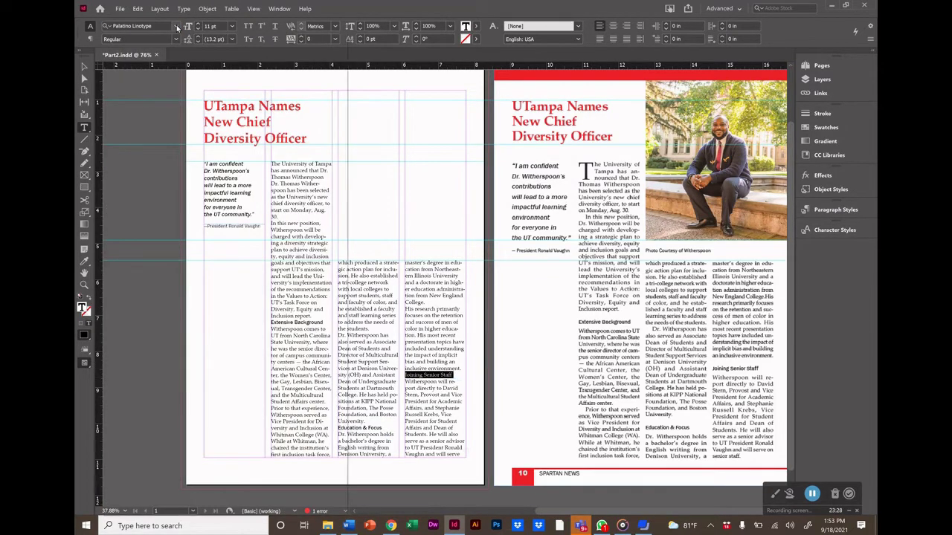
pyautogui.click(177, 26)
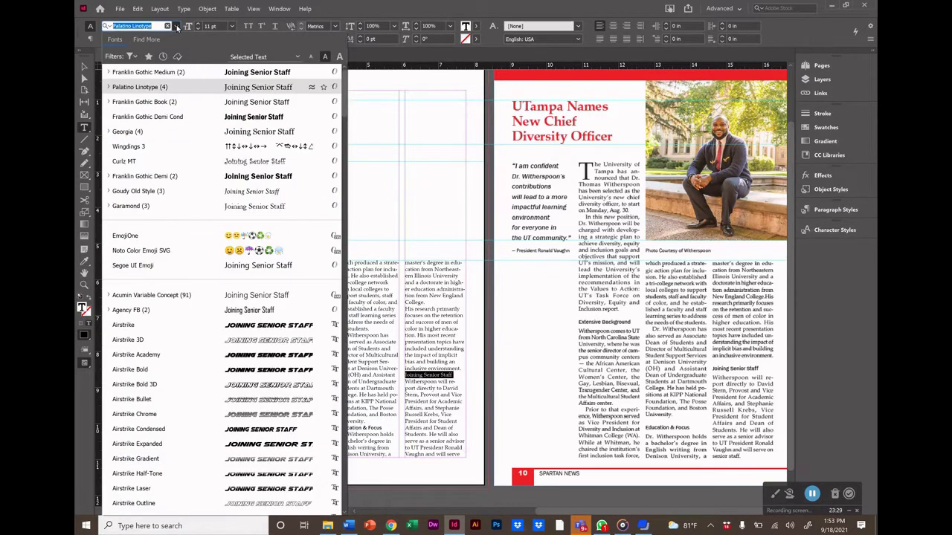
pyautogui.click(164, 72)
pyautogui.click(405, 401)
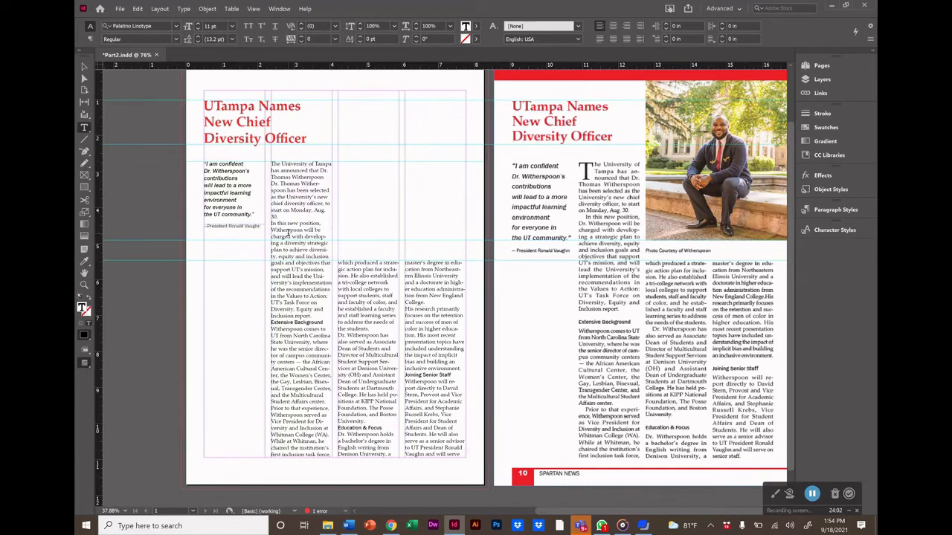
pyautogui.click(271, 163)
pyautogui.press('Tab')
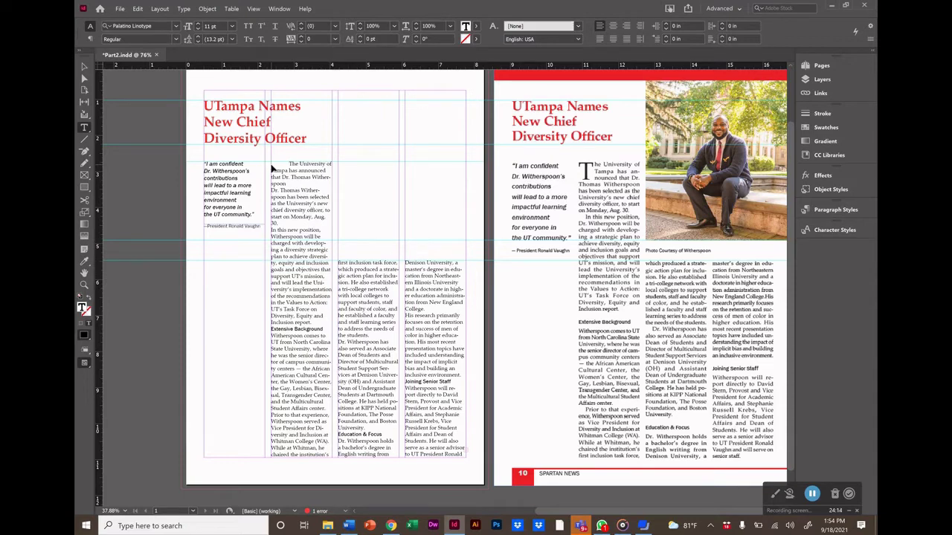
pyautogui.press('BackSpace')
pyautogui.press('BackSpace')
pyautogui.press('Delete')
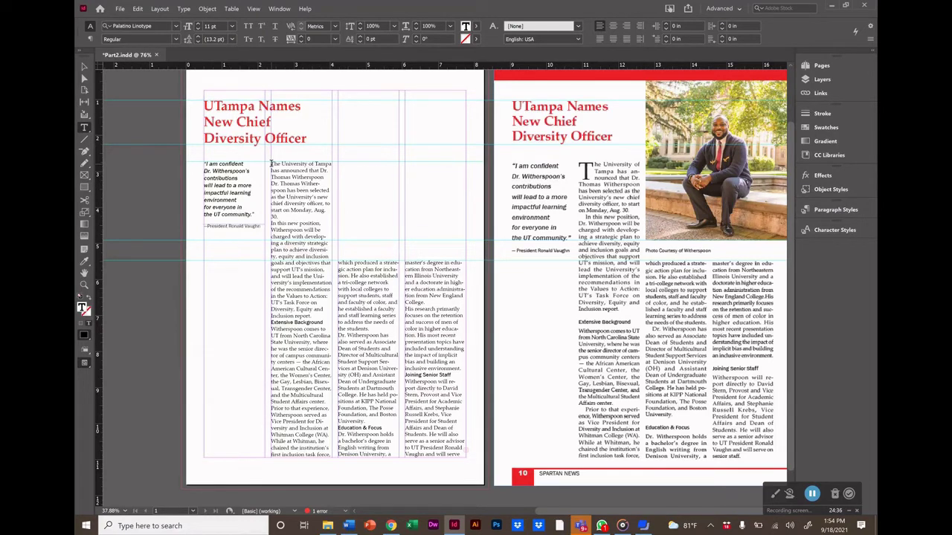
# Select the body story, open the Paragraph panel from Window > Type & Tables, and dock it.
pyautogui.moveTo(271, 163); pyautogui.dragTo(464, 461)
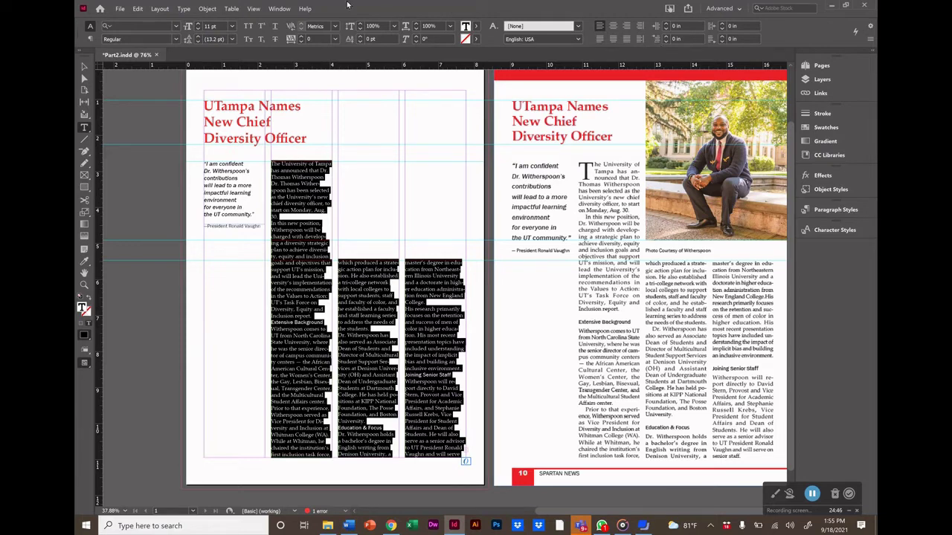
pyautogui.click(279, 9)
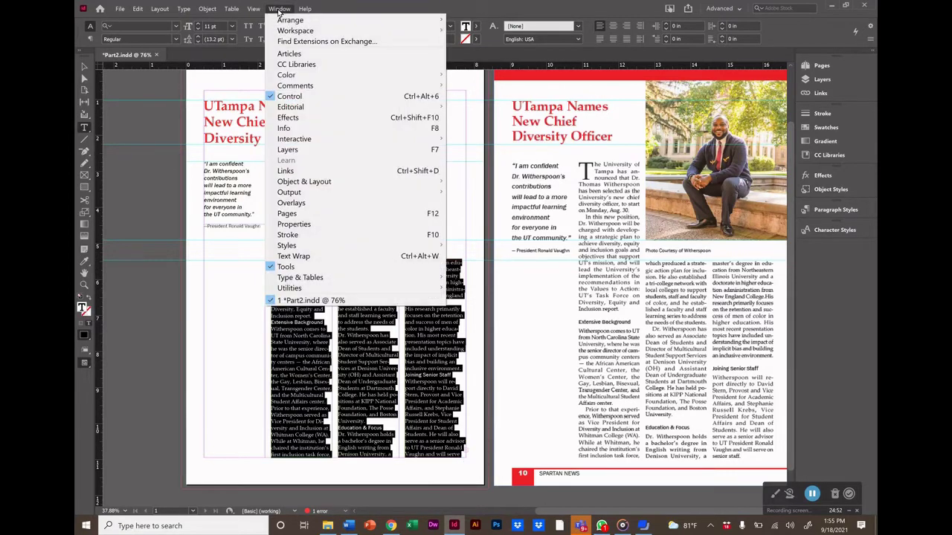
pyautogui.moveTo(292, 278)
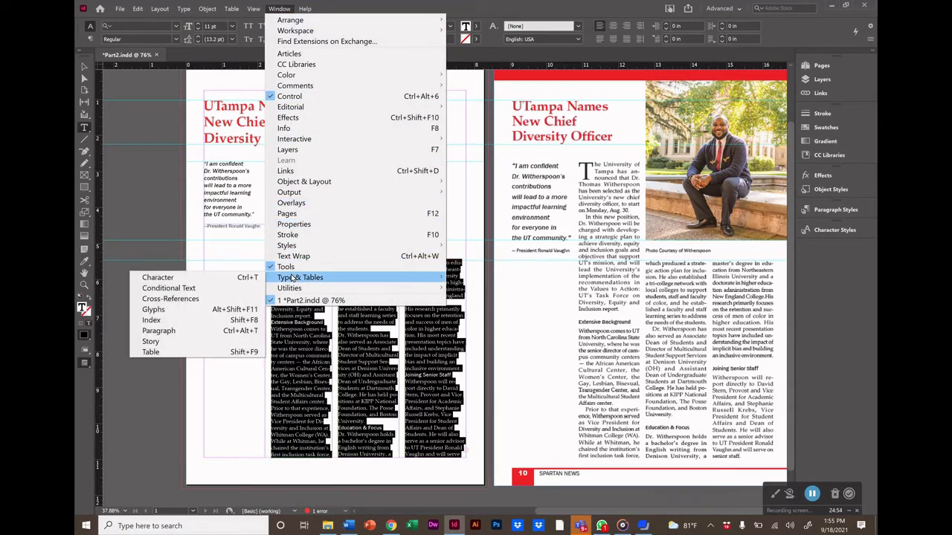
pyautogui.click(178, 330)
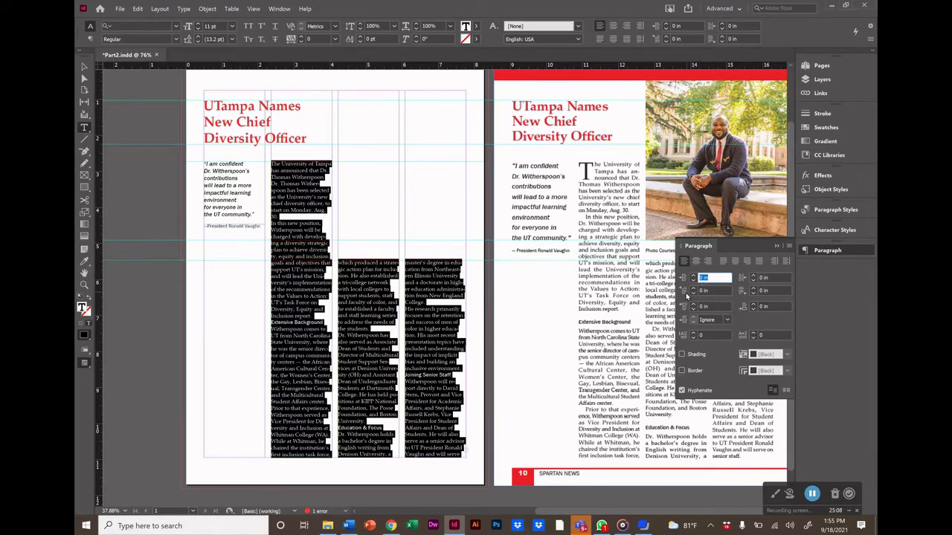
pyautogui.moveTo(745, 234); pyautogui.dragTo(826, 248)
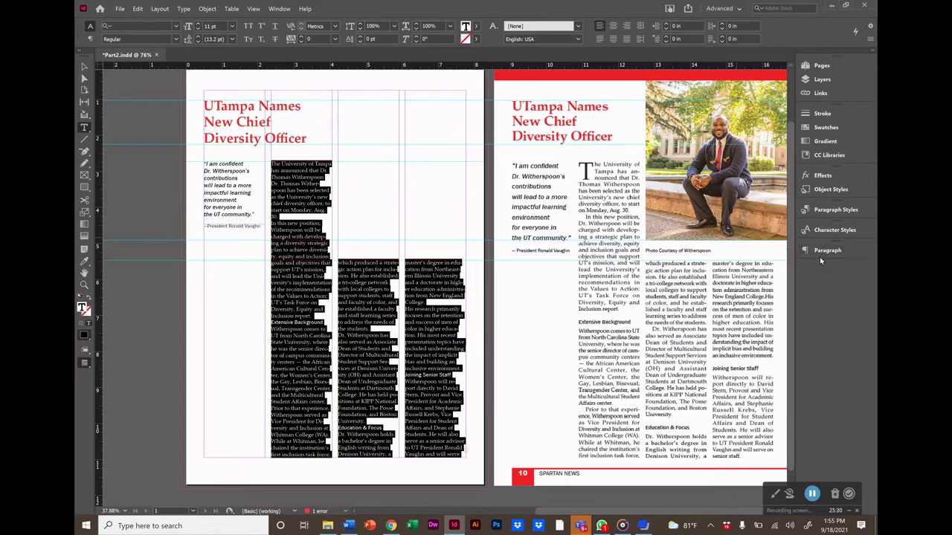
# Set the body paragraphs' first-line left indent to 0.1875 in.
pyautogui.click(829, 250)
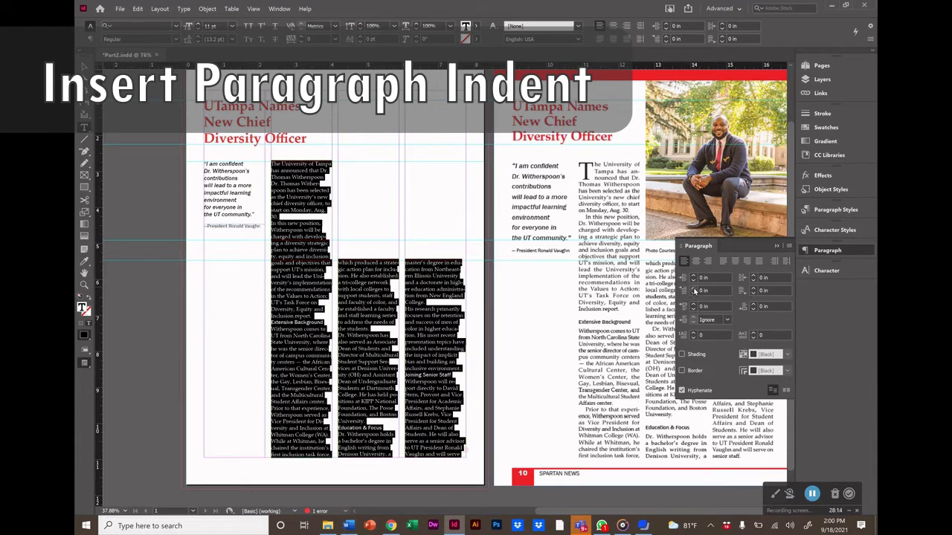
pyautogui.click(694, 289)
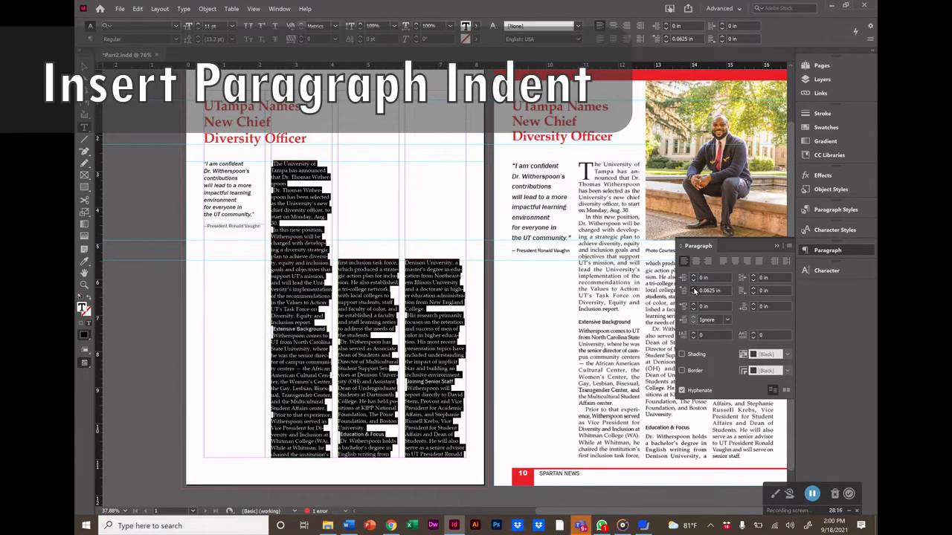
pyautogui.click(694, 289)
pyautogui.click(694, 290)
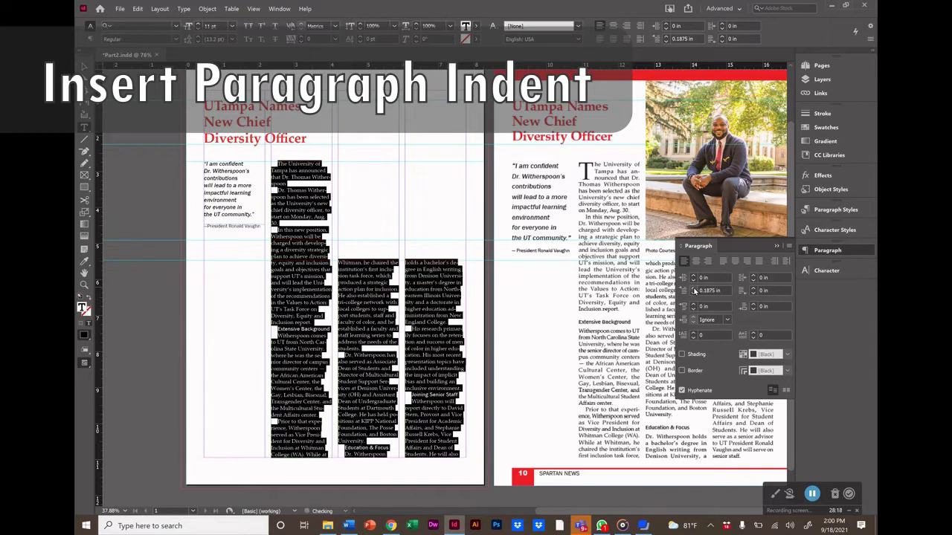
pyautogui.click(693, 290)
pyautogui.click(694, 289)
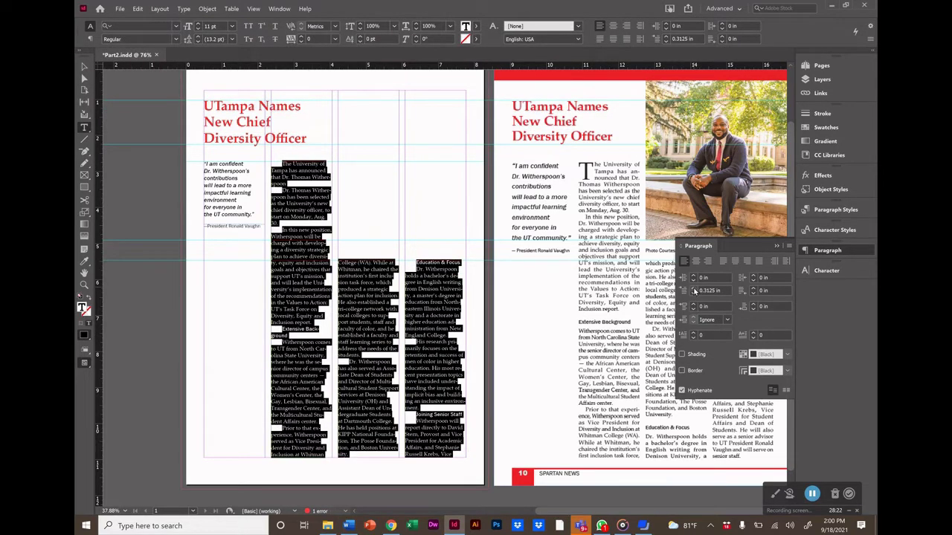
pyautogui.click(694, 289)
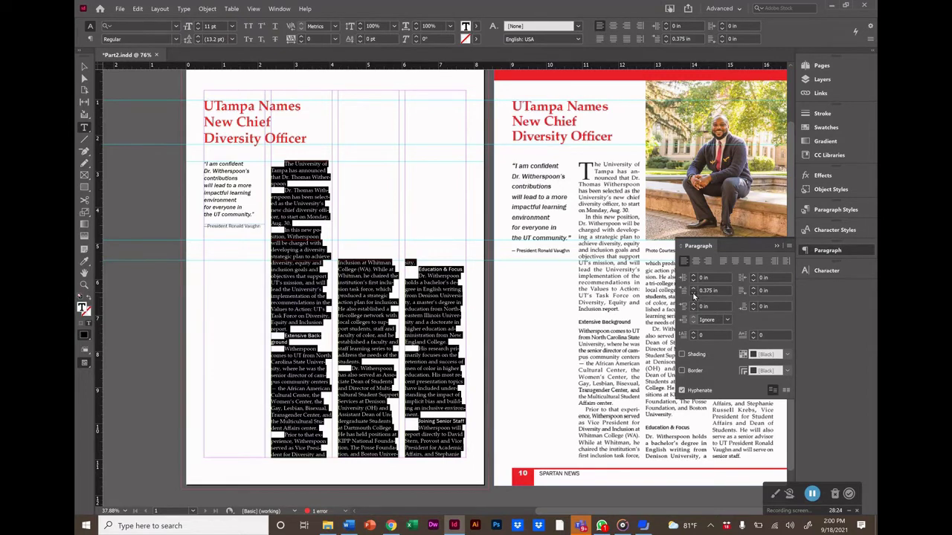
pyautogui.click(694, 294)
pyautogui.click(694, 294)
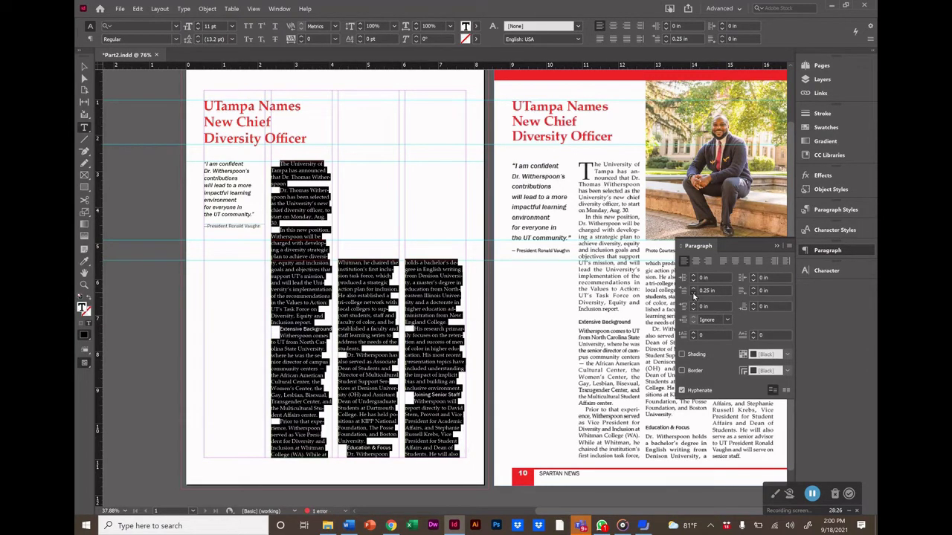
pyautogui.click(694, 294)
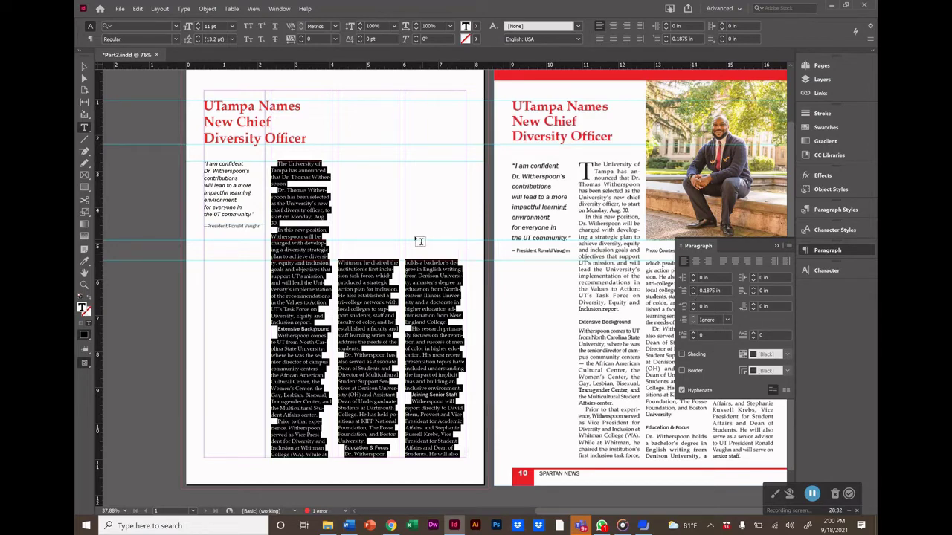
pyautogui.click(375, 225)
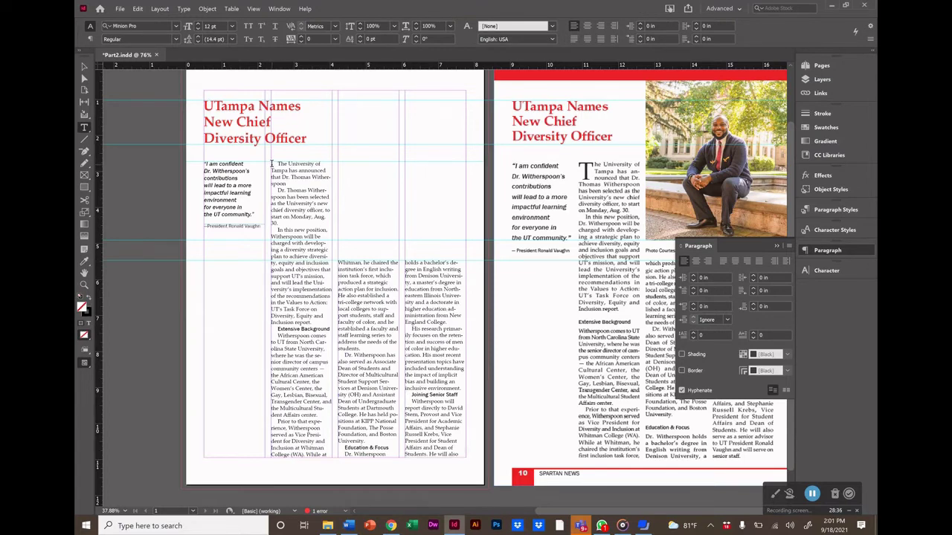
# Set Space Before of the article's opening paragraph to 0 in.
pyautogui.moveTo(272, 164); pyautogui.dragTo(324, 170)
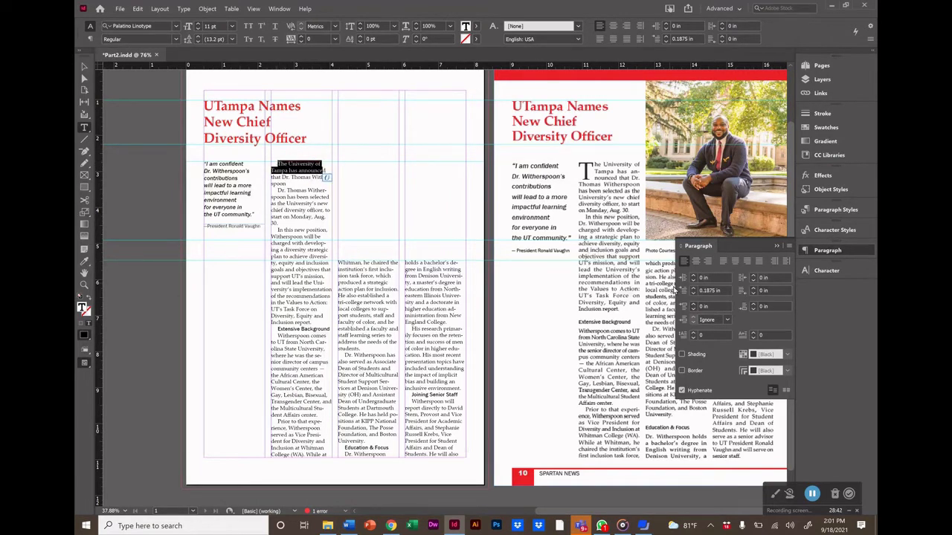
pyautogui.click(693, 294)
pyautogui.click(693, 294)
pyautogui.click(693, 294)
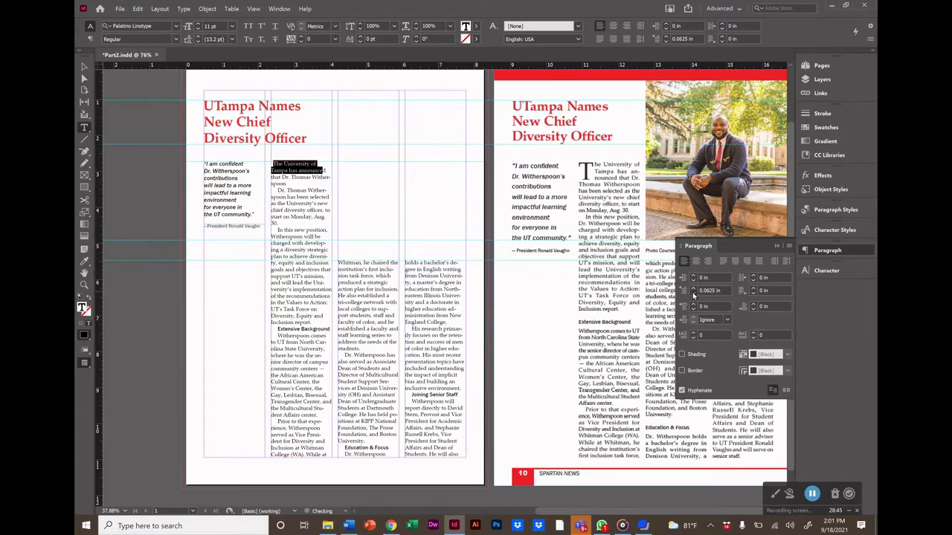
pyautogui.click(380, 239)
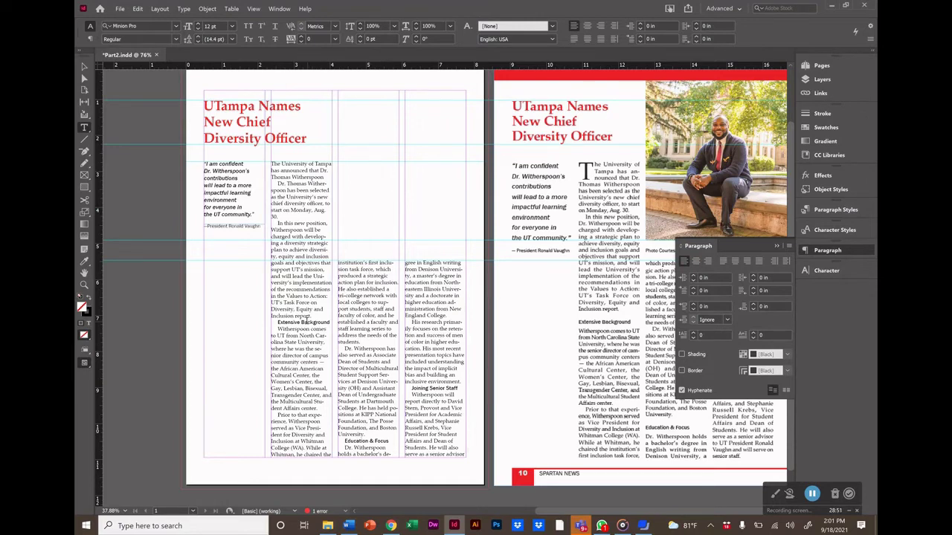
# Remove the space above the Extensive Background subheading.
pyautogui.click(277, 322)
pyautogui.moveTo(277, 322); pyautogui.dragTo(332, 334)
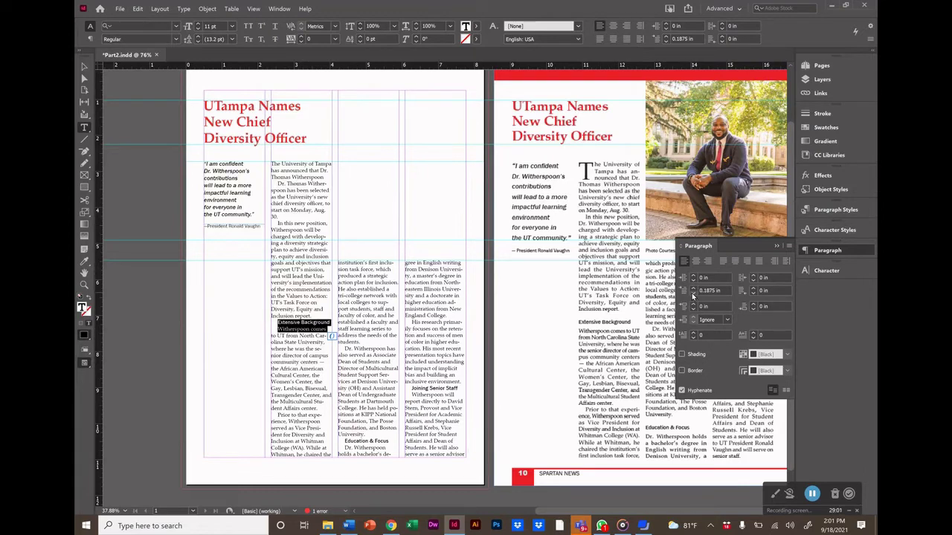
pyautogui.click(693, 294)
pyautogui.click(693, 294)
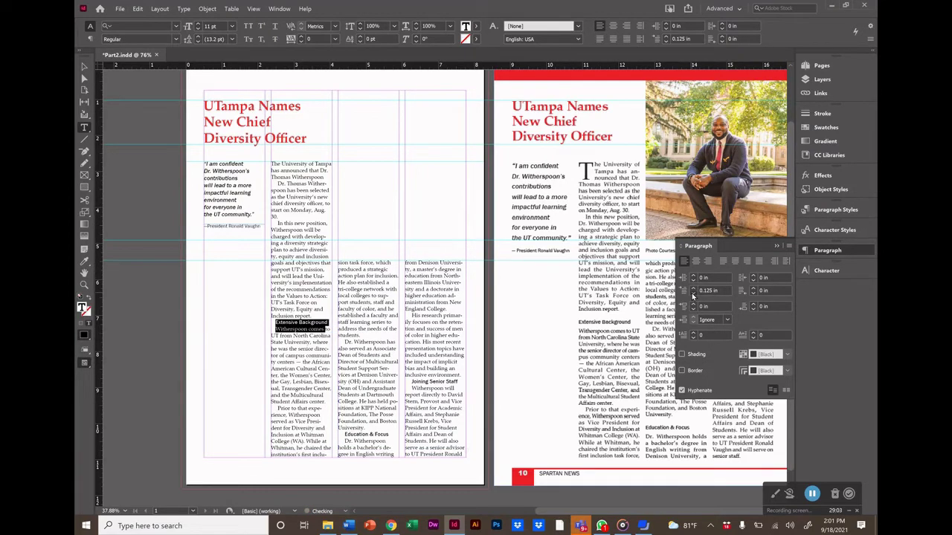
pyautogui.click(693, 293)
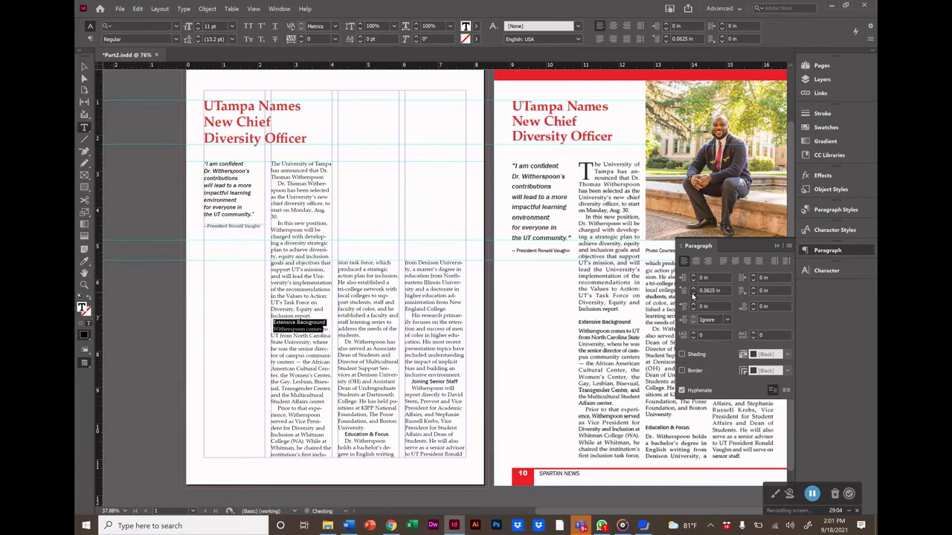
# Remove the space above the Education & Focus and Joining Senior Staff subheadings.
pyautogui.click(345, 435)
pyautogui.moveTo(345, 434); pyautogui.dragTo(383, 442)
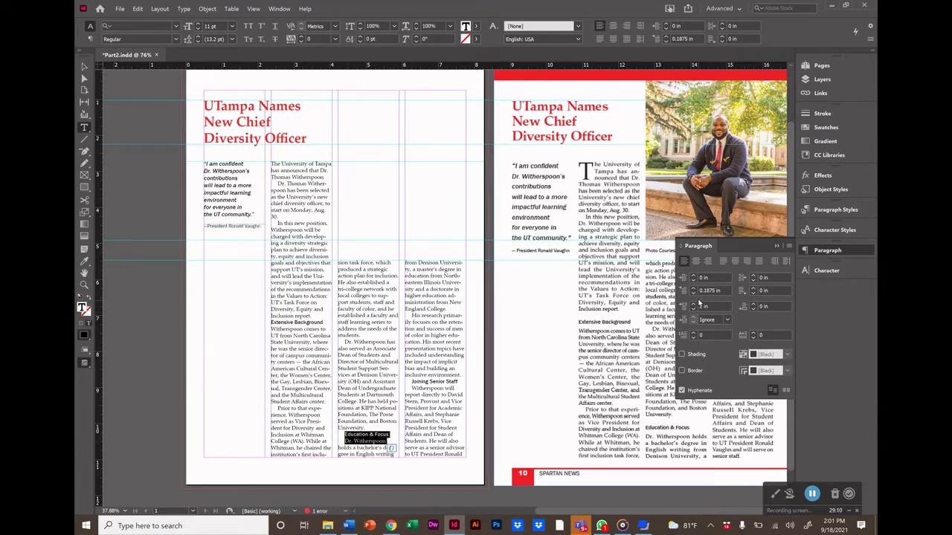
pyautogui.click(693, 293)
pyautogui.click(693, 294)
pyautogui.click(693, 293)
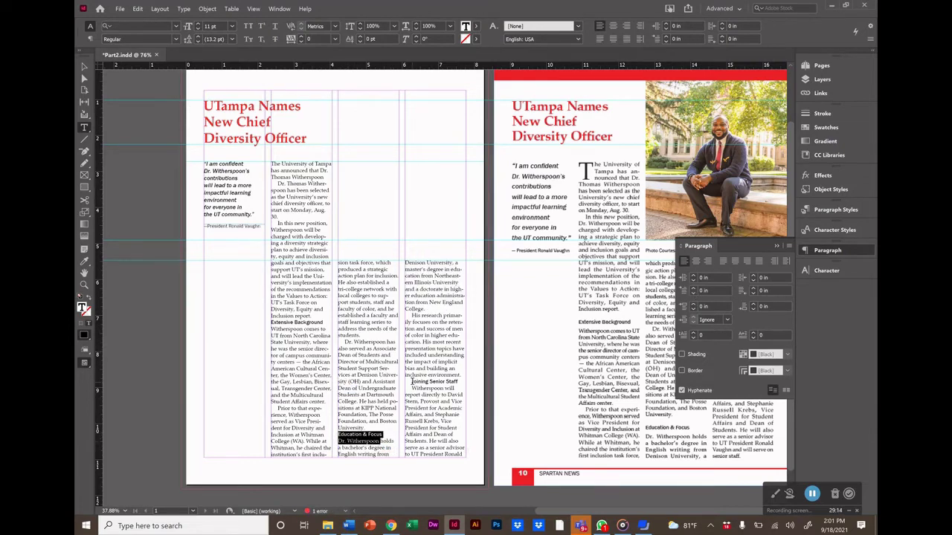
pyautogui.moveTo(411, 381); pyautogui.dragTo(459, 390)
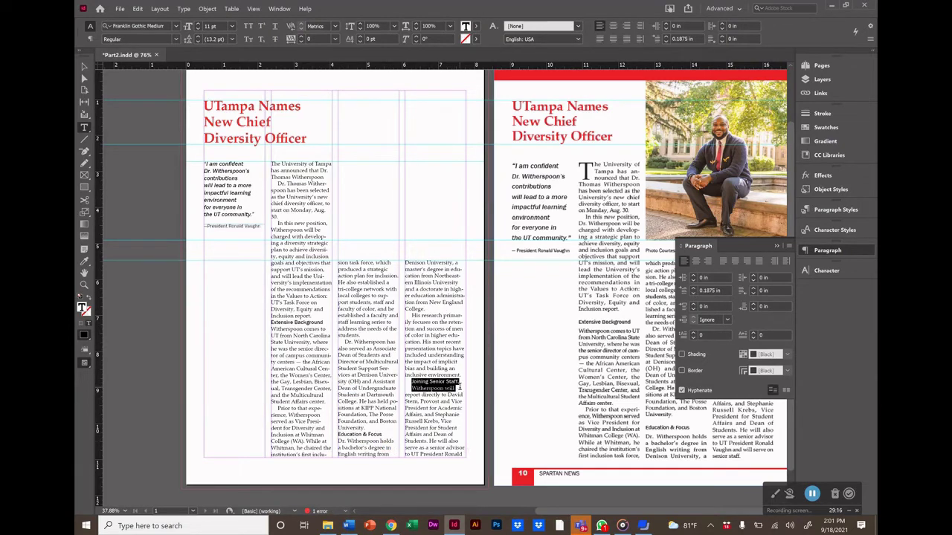
pyautogui.click(693, 294)
pyautogui.click(693, 293)
pyautogui.click(693, 294)
pyautogui.click(616, 398)
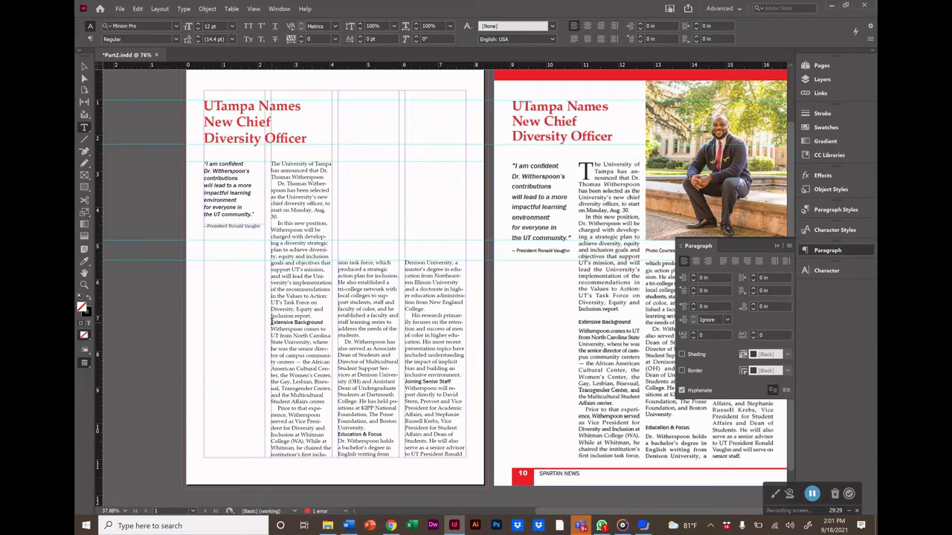
# Give the Extensive Background heading 0.125 in Space Before and 0.0625 in Space After.
pyautogui.tripleClick(272, 322)
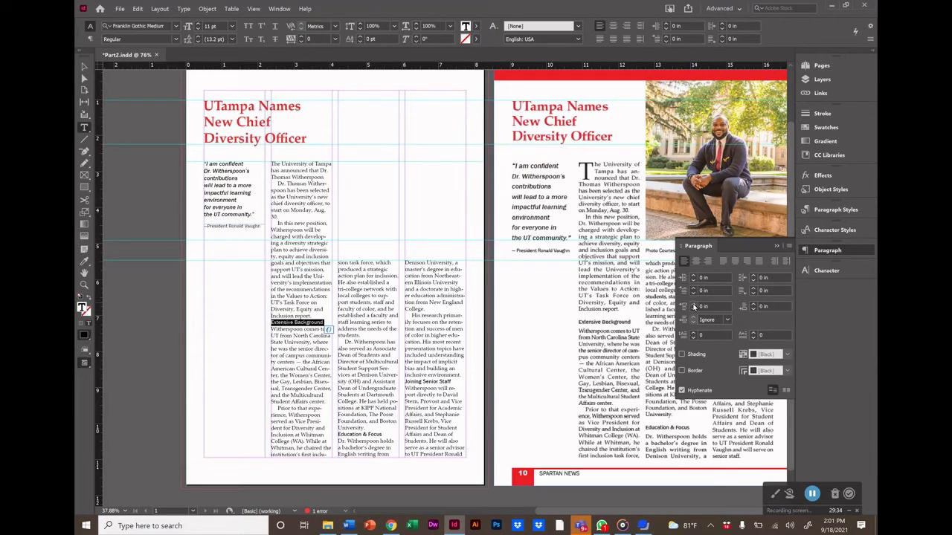
pyautogui.click(693, 305)
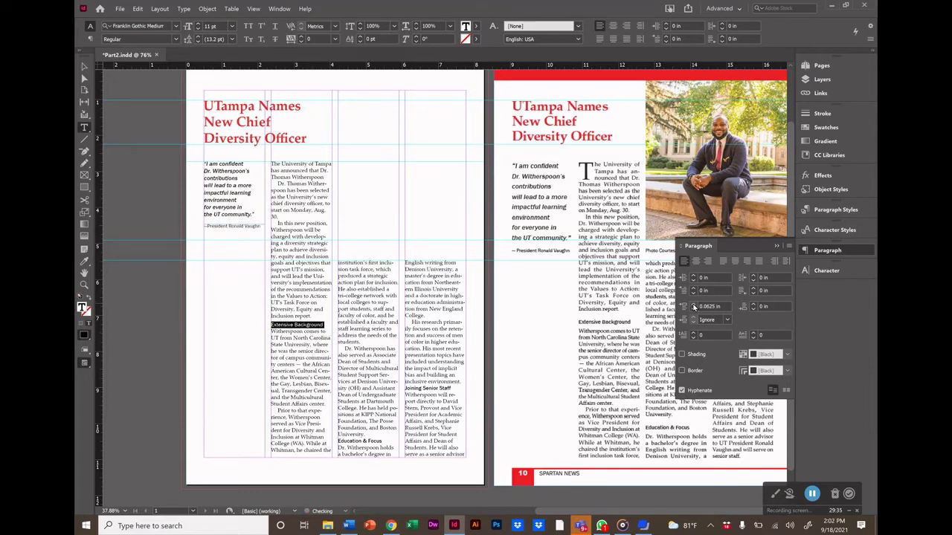
pyautogui.click(693, 305)
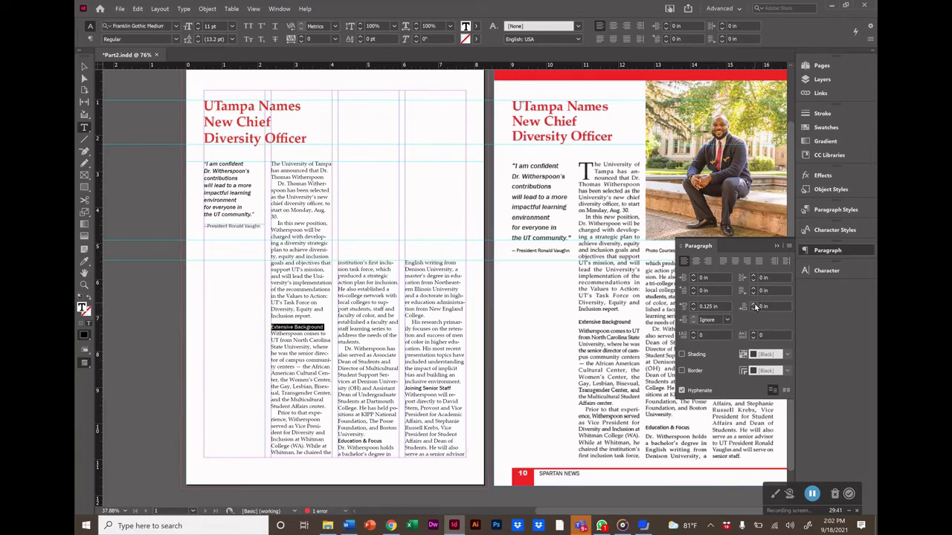
pyautogui.click(755, 305)
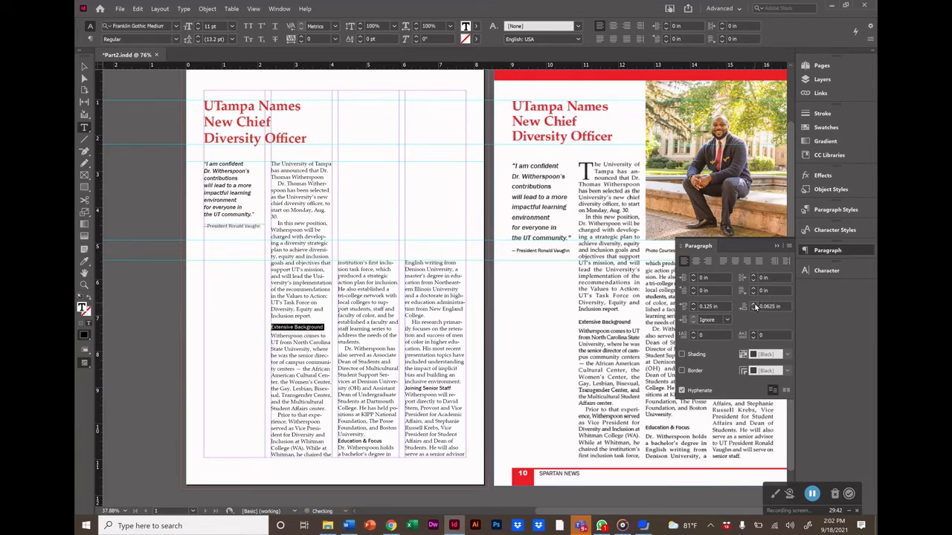
pyautogui.click(754, 305)
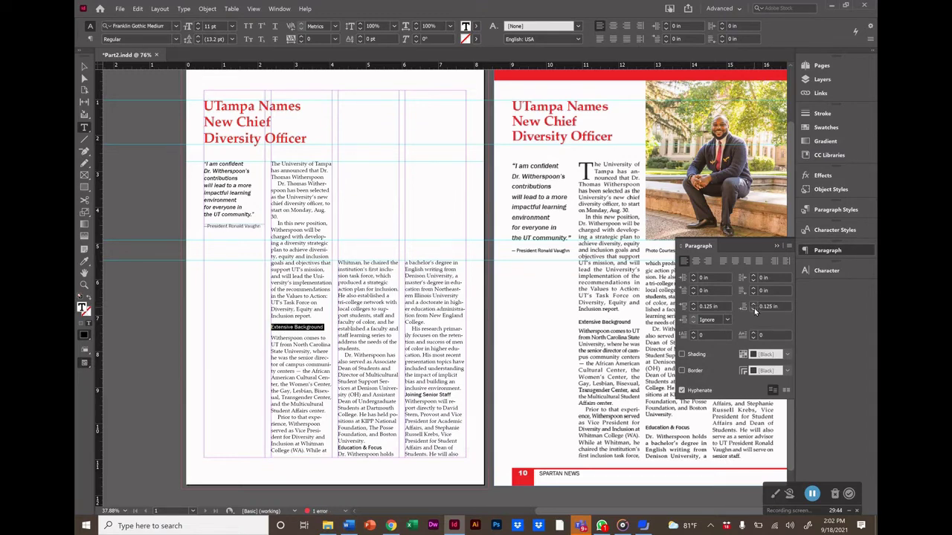
pyautogui.click(754, 308)
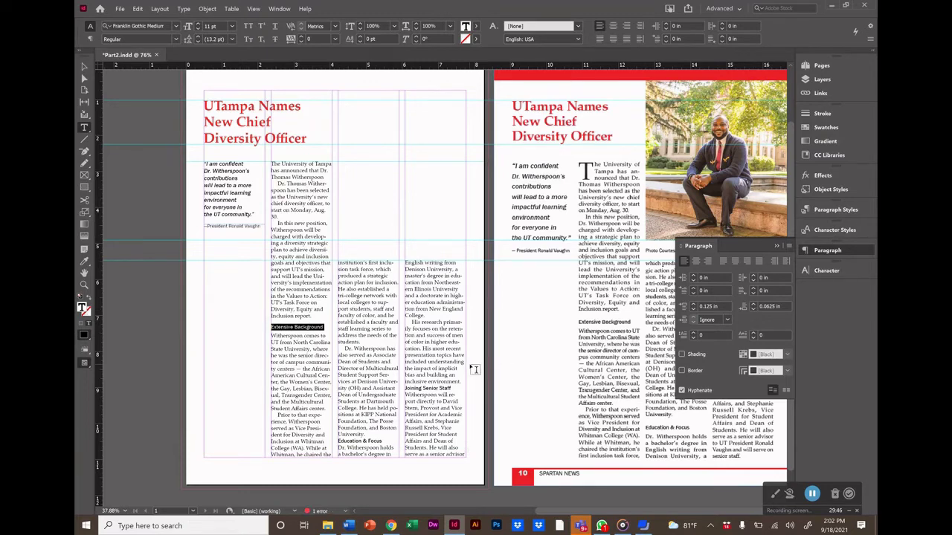
pyautogui.click(354, 429)
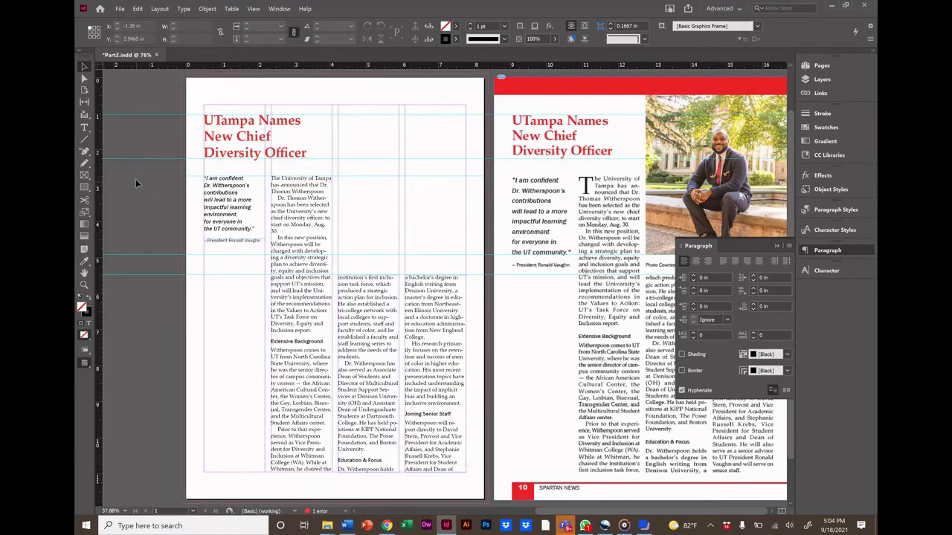
# Make the first paragraph's opening T a four-line drop cap.
pyautogui.click(84, 129)
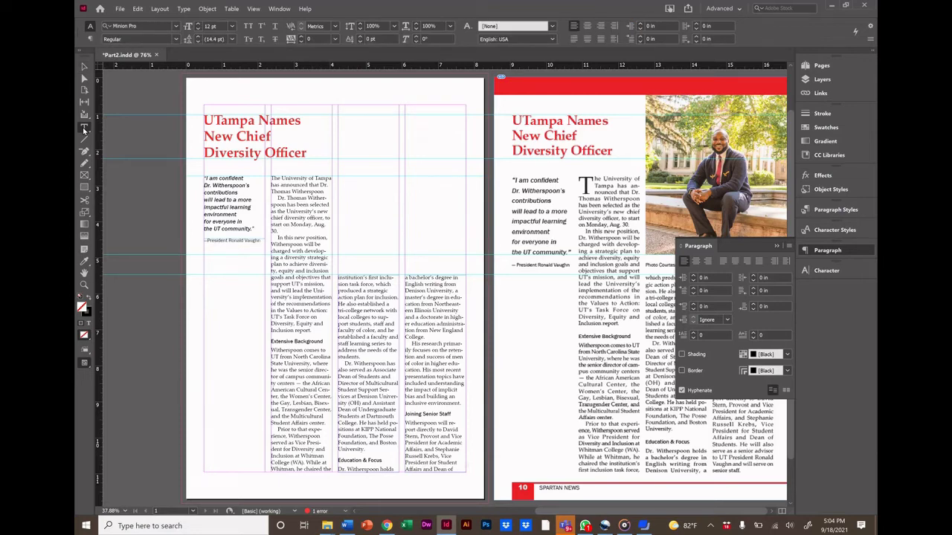
pyautogui.click(273, 178)
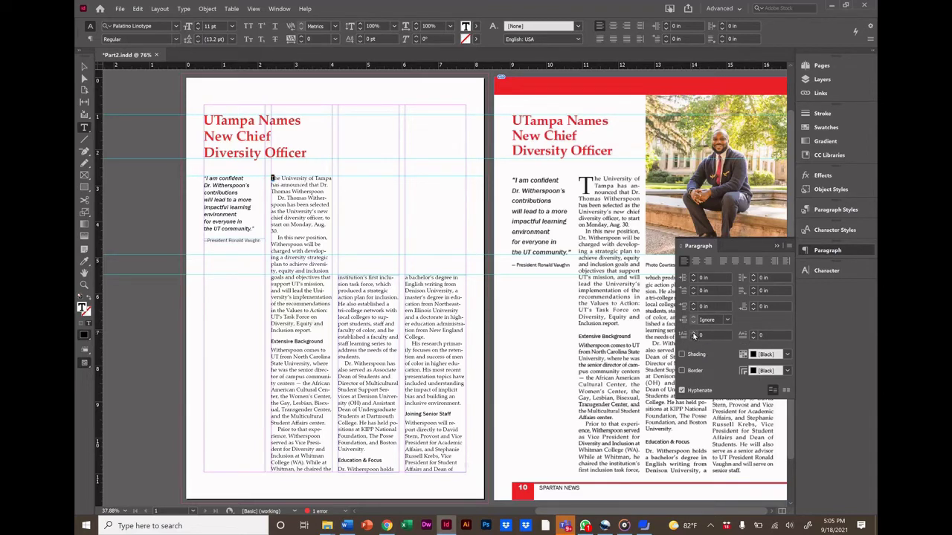
pyautogui.click(693, 333)
pyautogui.click(693, 332)
pyautogui.click(693, 332)
pyautogui.click(693, 332)
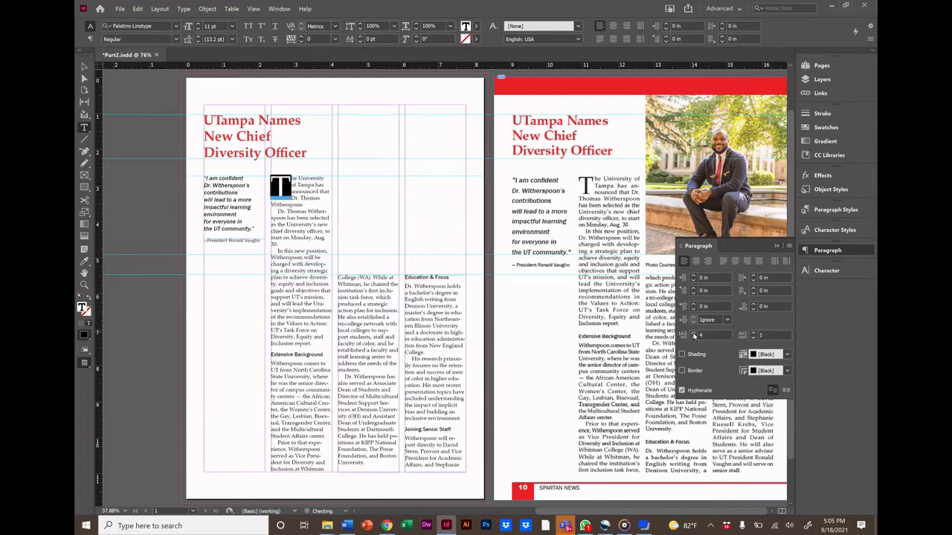
# Kern the space after the drop cap T to 20.
pyautogui.click(305, 320)
pyautogui.click(289, 178)
pyautogui.click(301, 23)
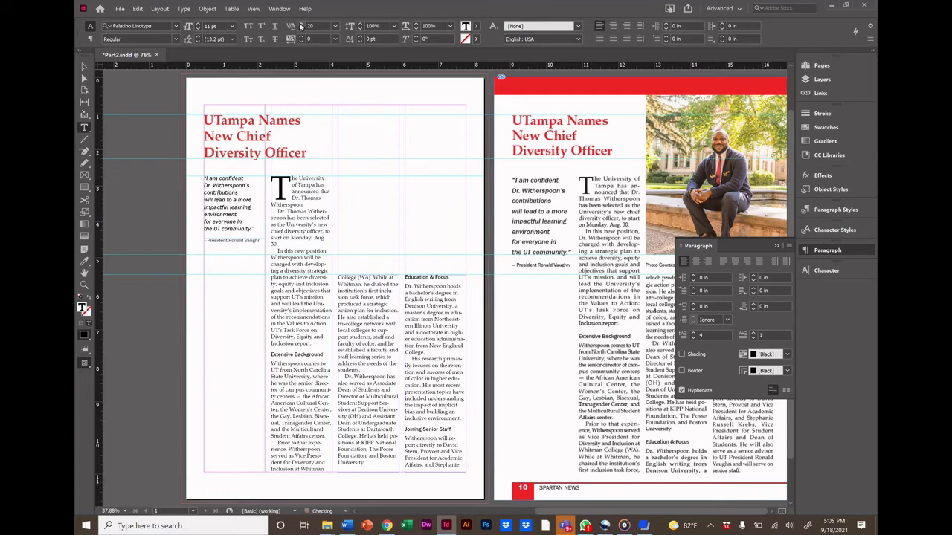